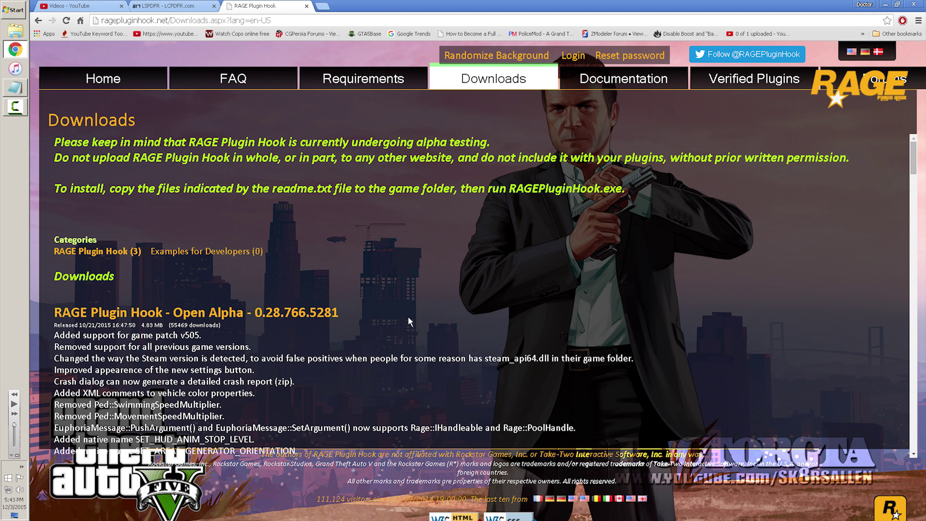
- Download the RAGE Plugin Hook Open Alpha 0.28.766.5281 zip from ragepluginhook.net Downloads
left_click(191, 319)
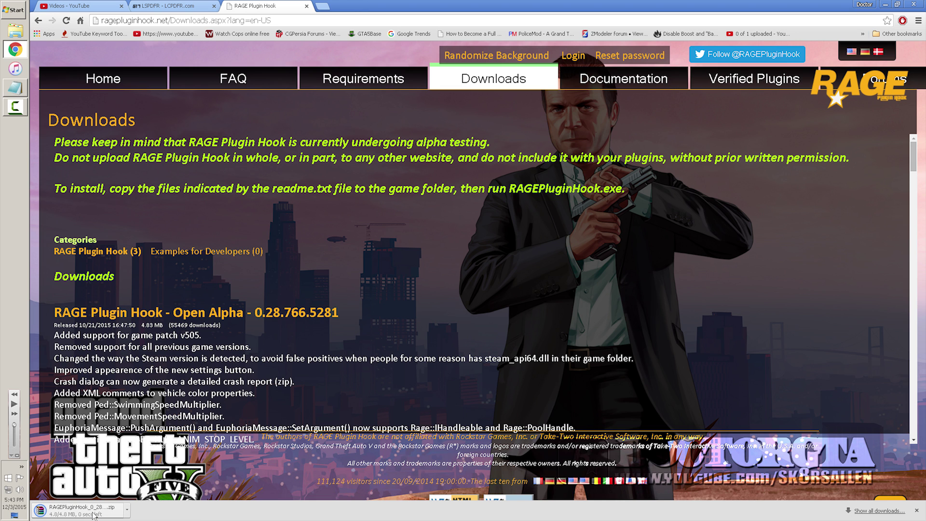
- Open the downloaded zip in WinRAR and select everything except Readme.txt, SDK and Licenses
left_click(94, 515)
left_click(450, 214)
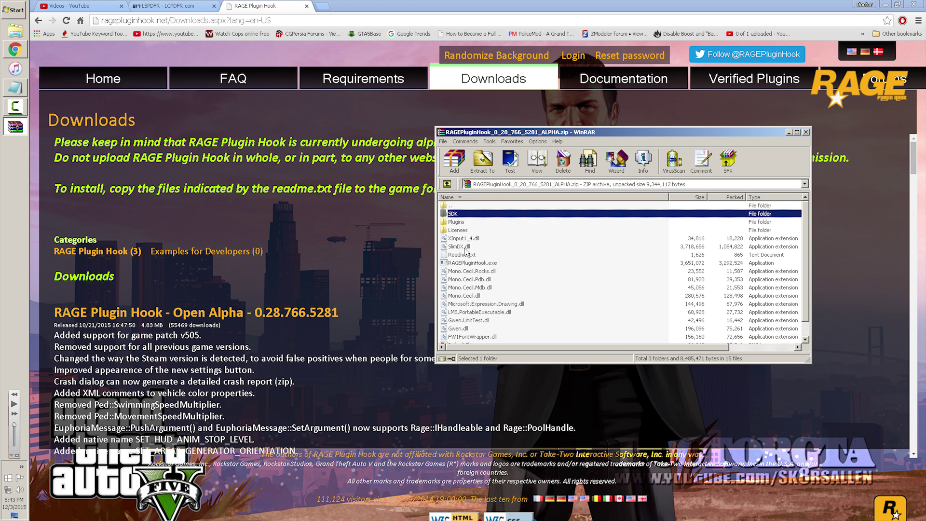
scroll(466, 253, "down", 2)
key("ctrl+a")
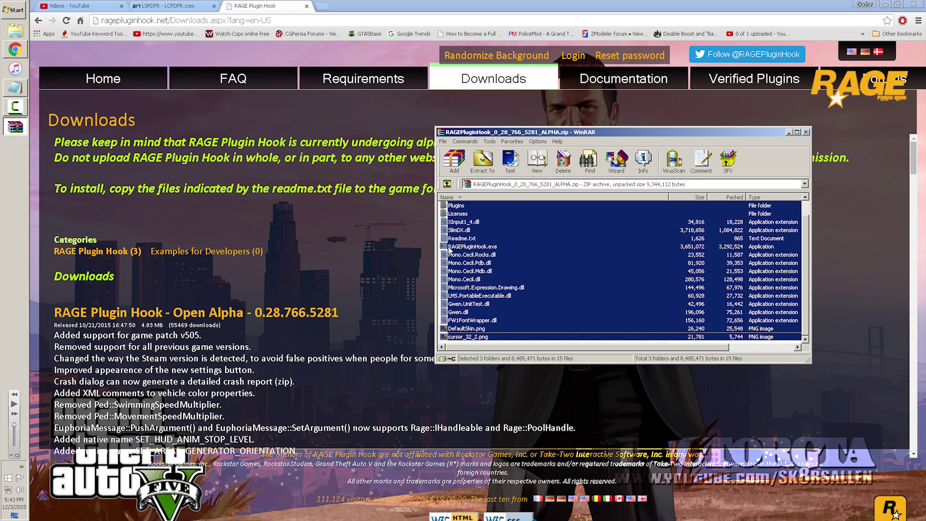
left_click(454, 238, "ctrl")
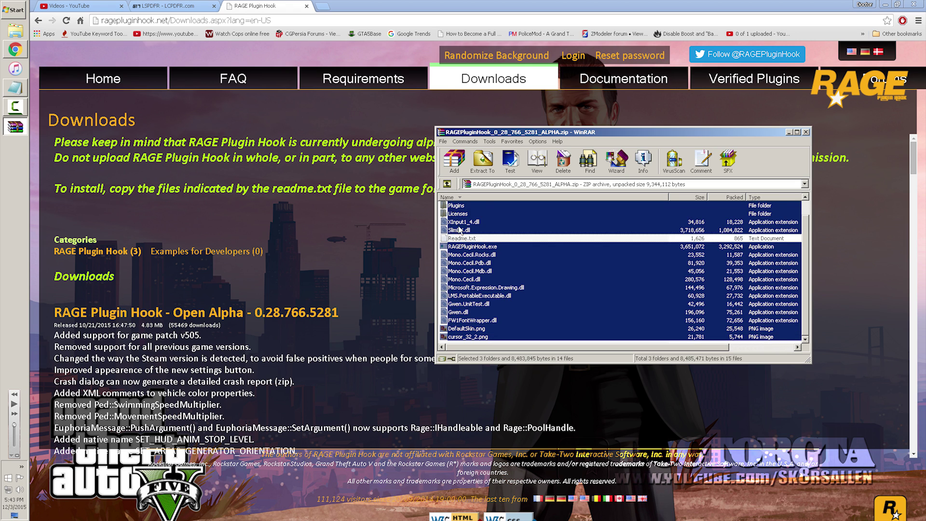
scroll(459, 231, "up", 1)
left_click(454, 214, "ctrl")
left_click(458, 230, "ctrl")
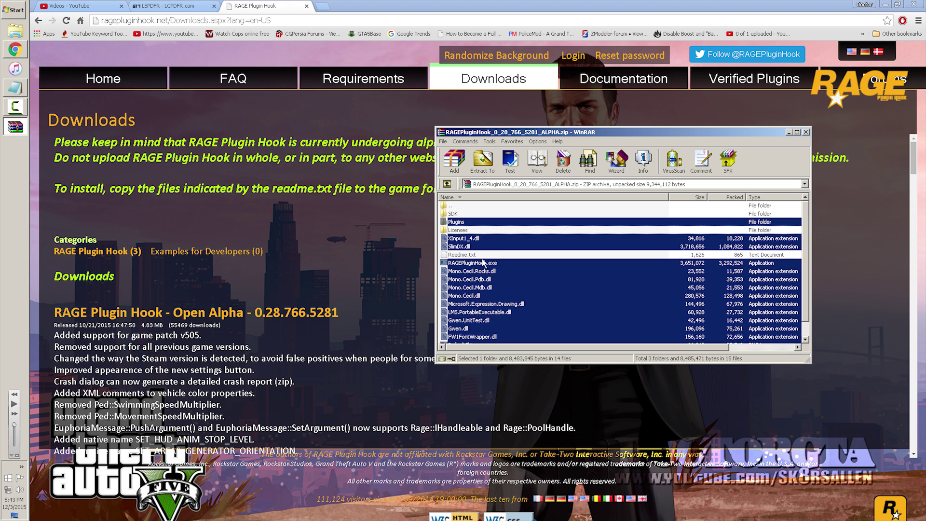
scroll(484, 262, "down", 1)
- Drag the selected archive files into the Grand Theft Auto V game folder
left_click(13, 9)
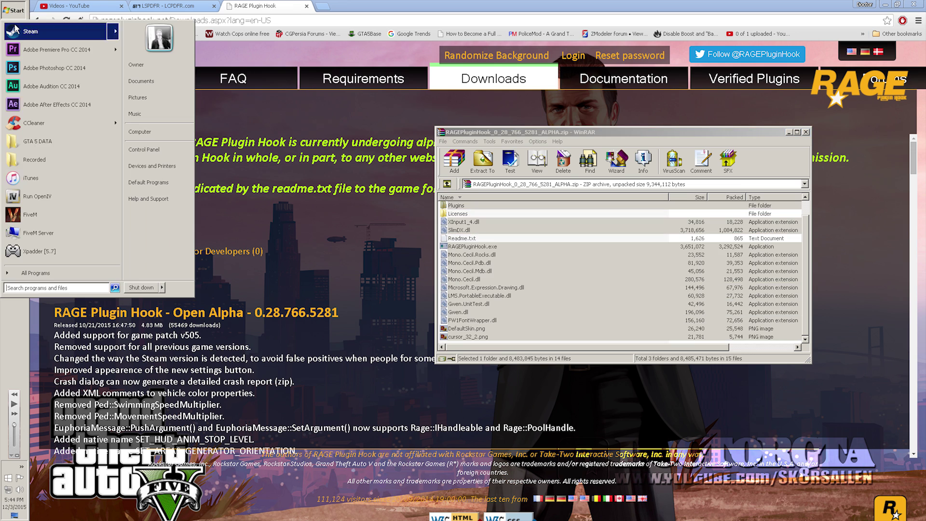
left_click(77, 141)
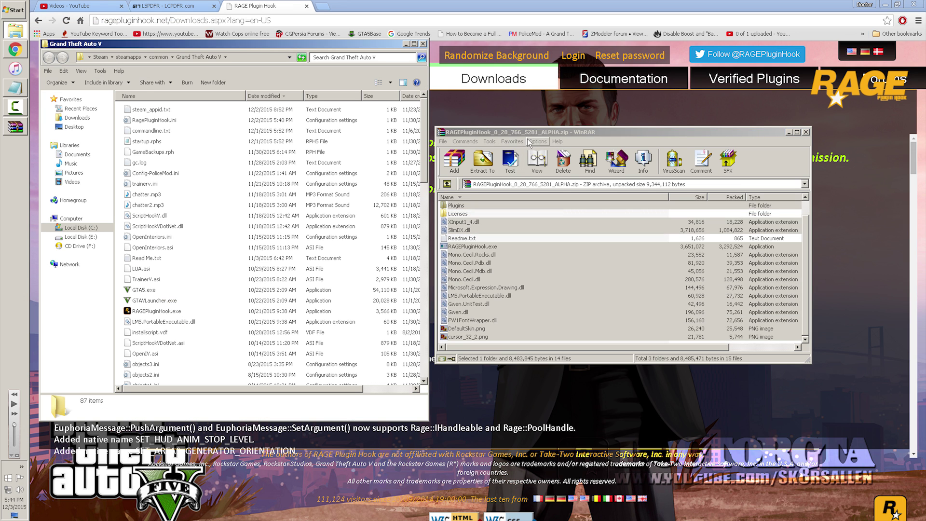
left_click_drag(533, 230, 269, 274)
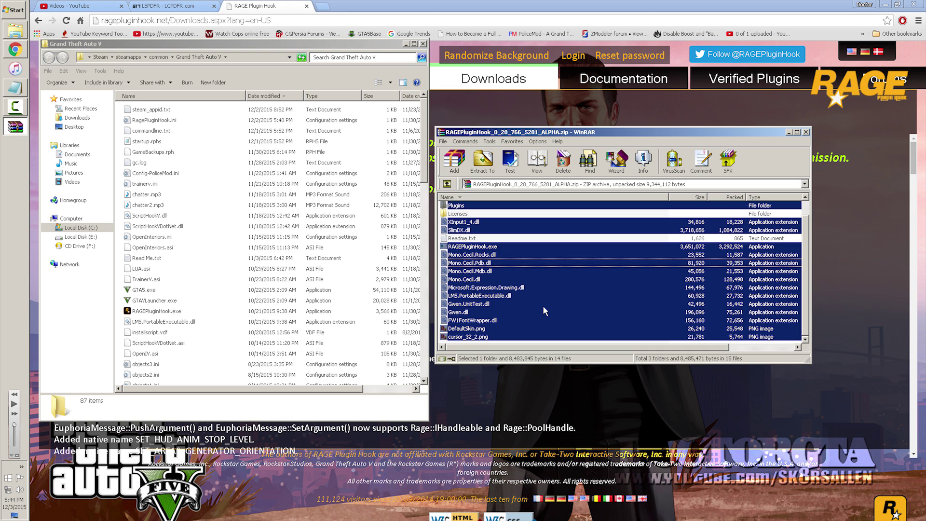
- Set RAGEPluginHook.exe to run as administrator in Compatibility properties, then minimize WinRAR
right_click(145, 311)
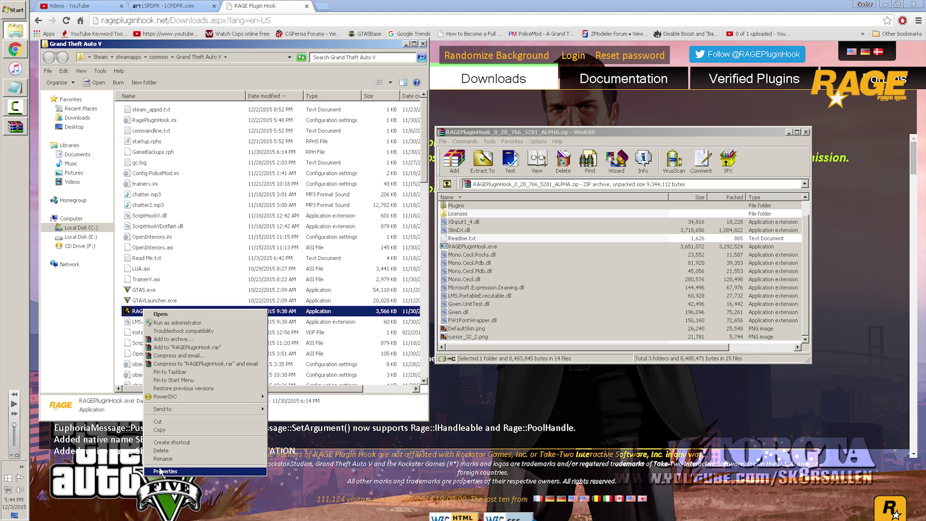
left_click(163, 471)
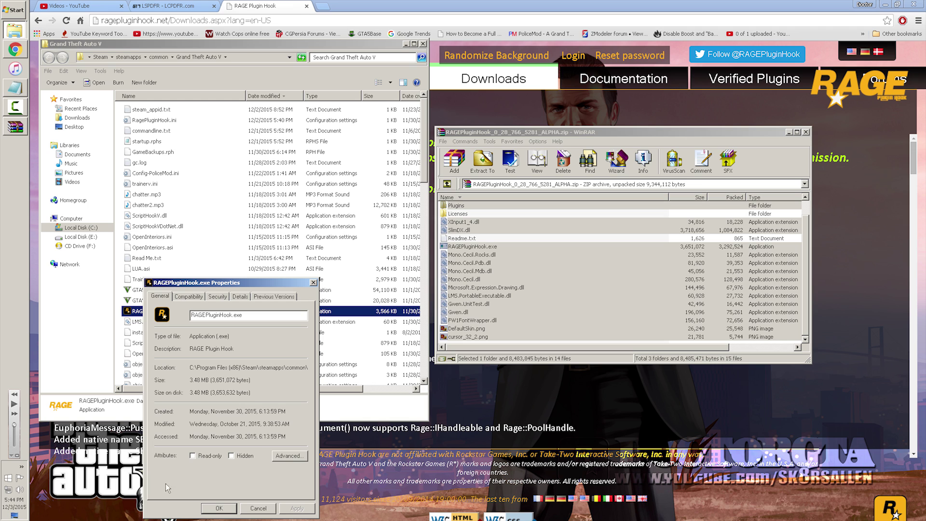
left_click(189, 296)
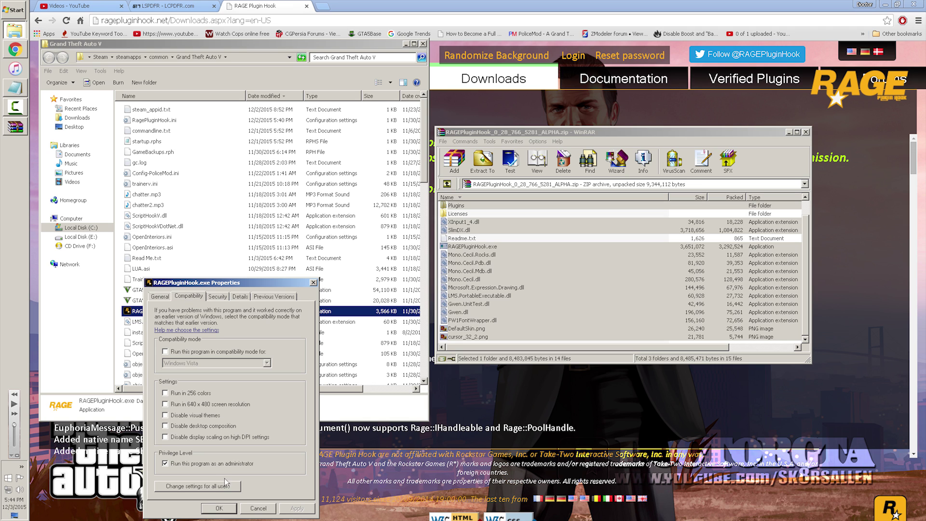
left_click(227, 510)
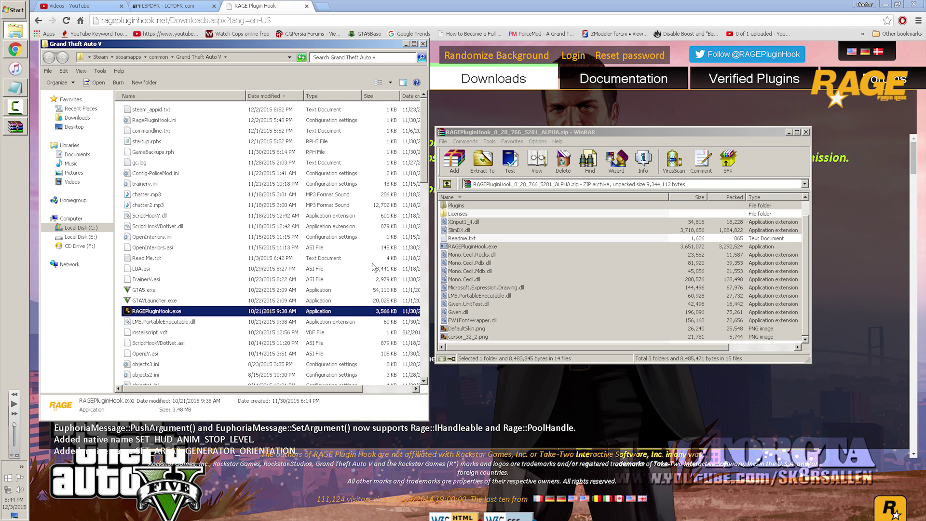
left_click(789, 134)
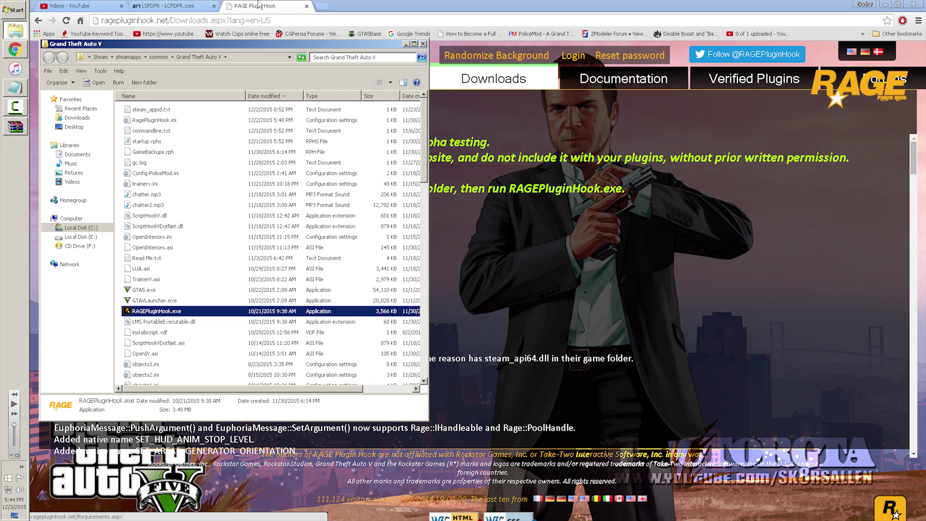
- Open the LSPD First Response file page and bring up its download options
left_click(169, 6)
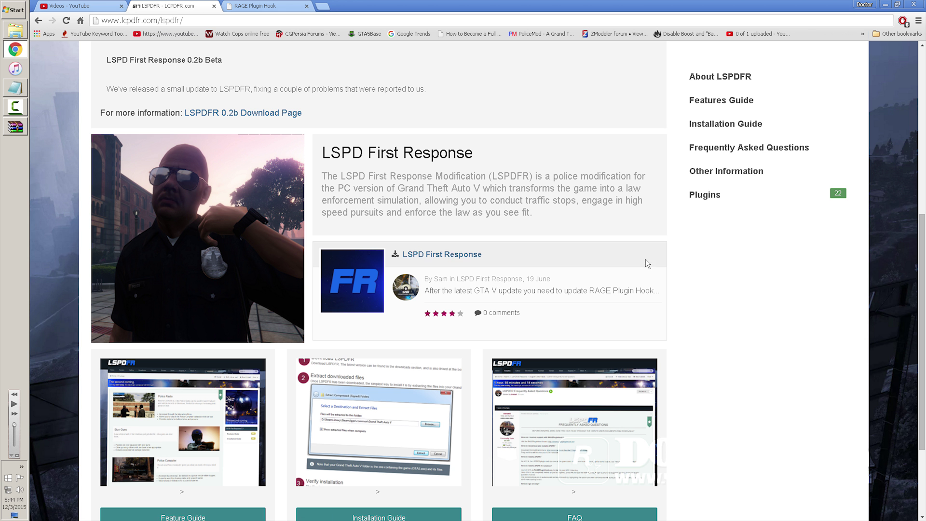
left_click(448, 255)
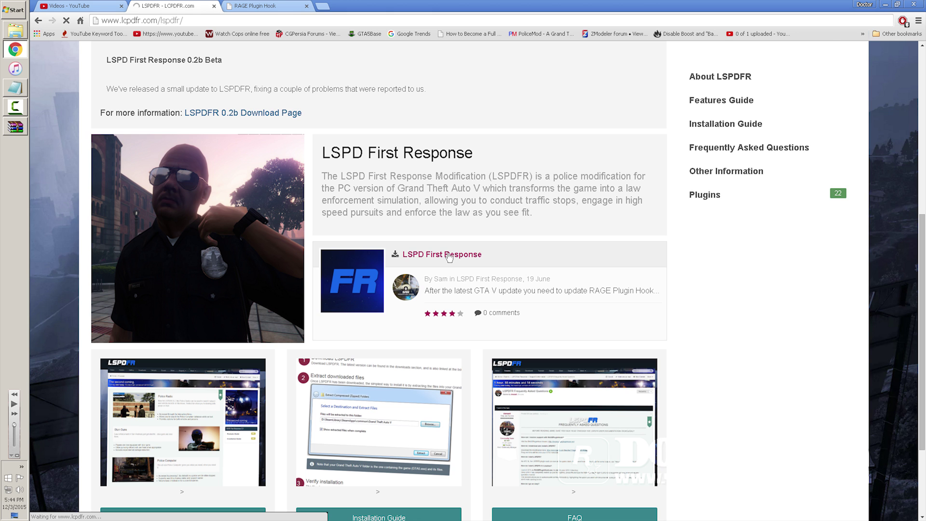
scroll(690, 324, "down", 5)
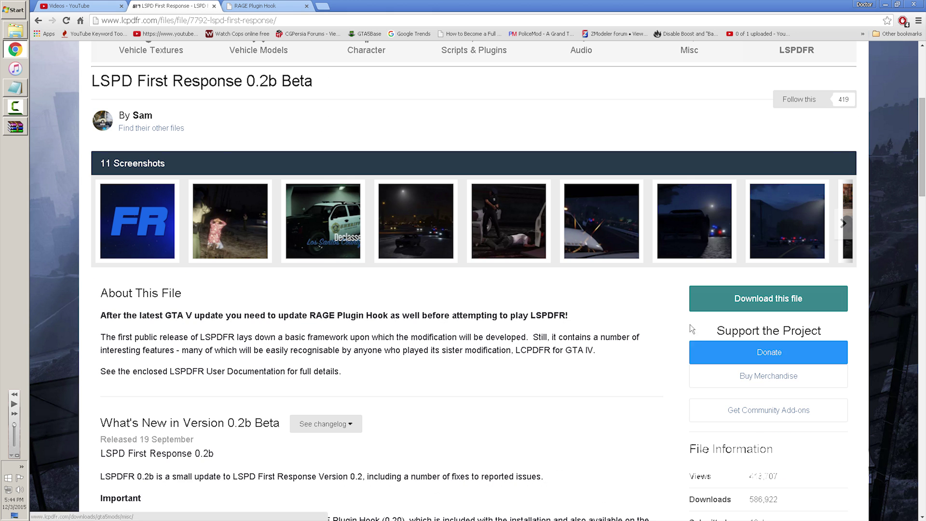
left_click(723, 298)
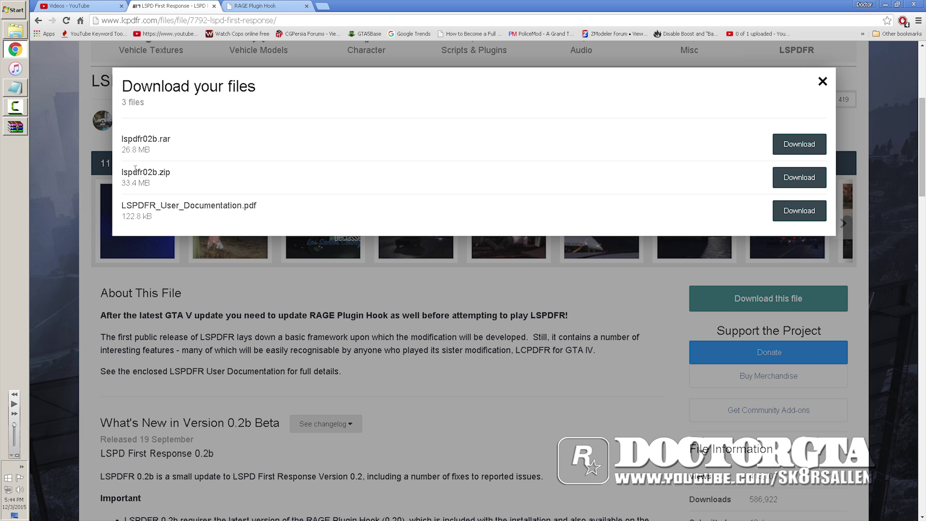
- Compare lspdfr02b.rar (26.8 MB) and lspdfr02b.zip (33.4 MB) by highlighting their names and sizes
left_click_drag(124, 182, 147, 183)
left_click_drag(124, 150, 148, 150)
left_click(123, 184)
left_click_drag(124, 184, 151, 184)
triple_click(121, 150)
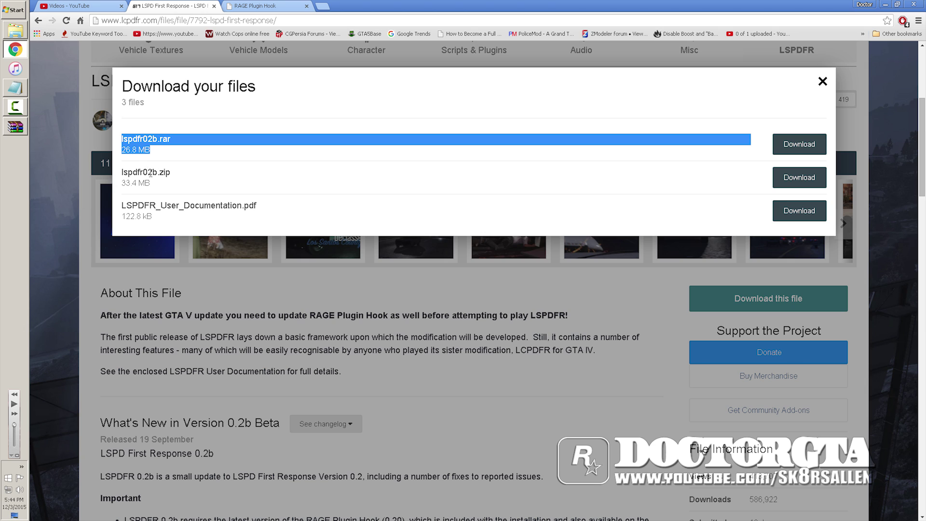
left_click_drag(158, 172, 185, 175)
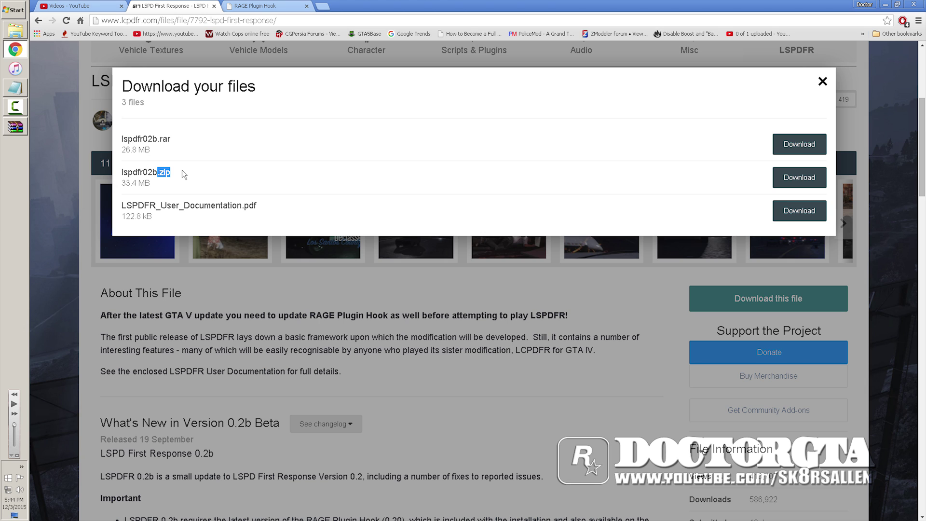
left_click(155, 137)
left_click_drag(158, 138, 188, 143)
left_click_drag(157, 172, 199, 173)
left_click(155, 138)
left_click_drag(158, 138, 201, 142)
- Download lspdfr02b.rar after solving the reCAPTCHA, and move the game folder window right
left_click(806, 143)
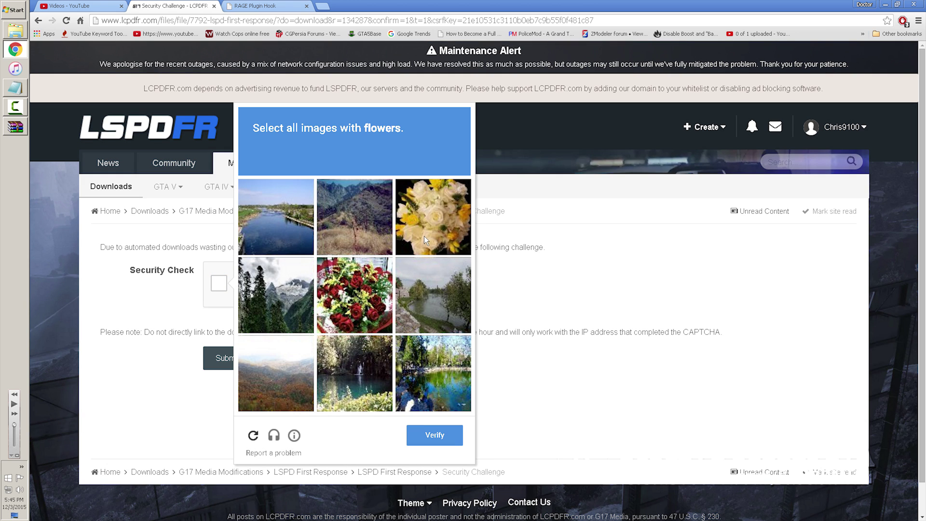
left_click(424, 236)
left_click(365, 295)
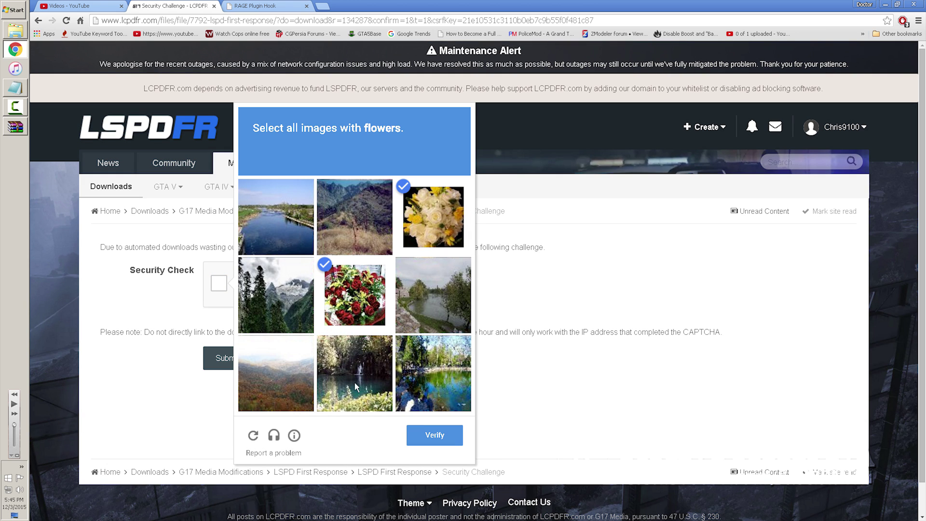
left_click(434, 434)
left_click(228, 358)
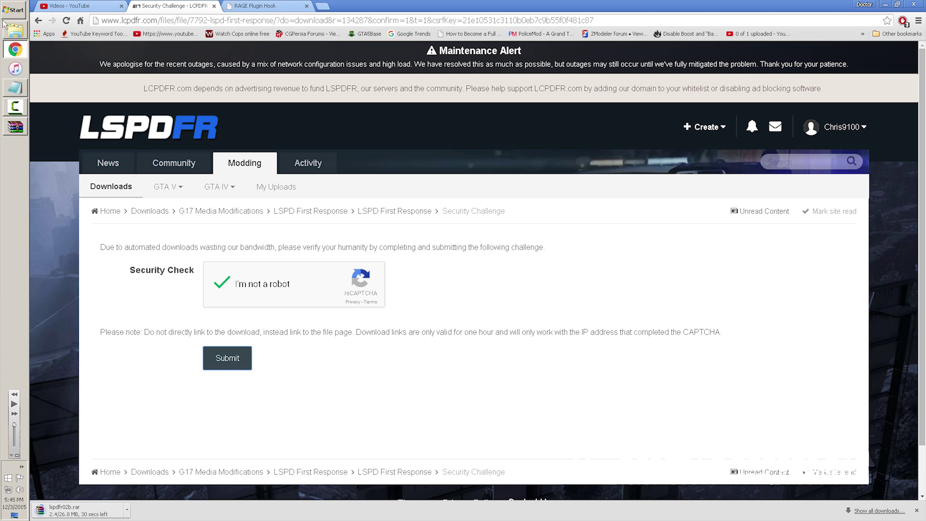
left_click(15, 30)
left_click_drag(240, 55, 628, 84)
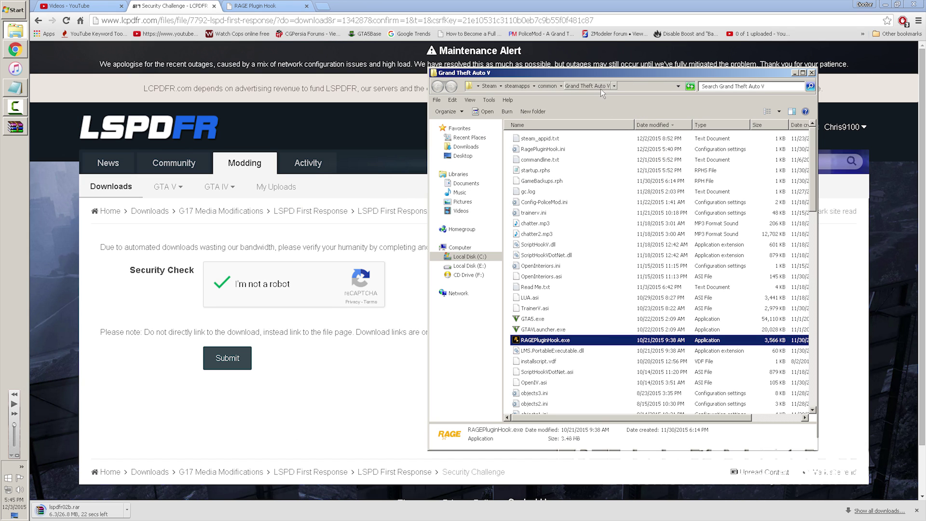
- Browse Program Files (x86) and Rockstar Games, then go back to the Steam Grand Theft Auto V folder
left_click(500, 86)
left_click(479, 86)
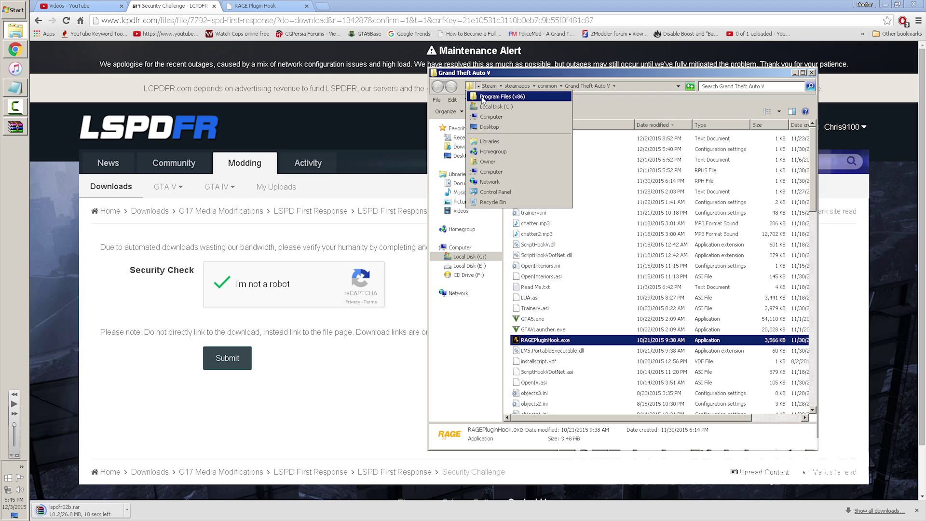
mouse_move(550, 90)
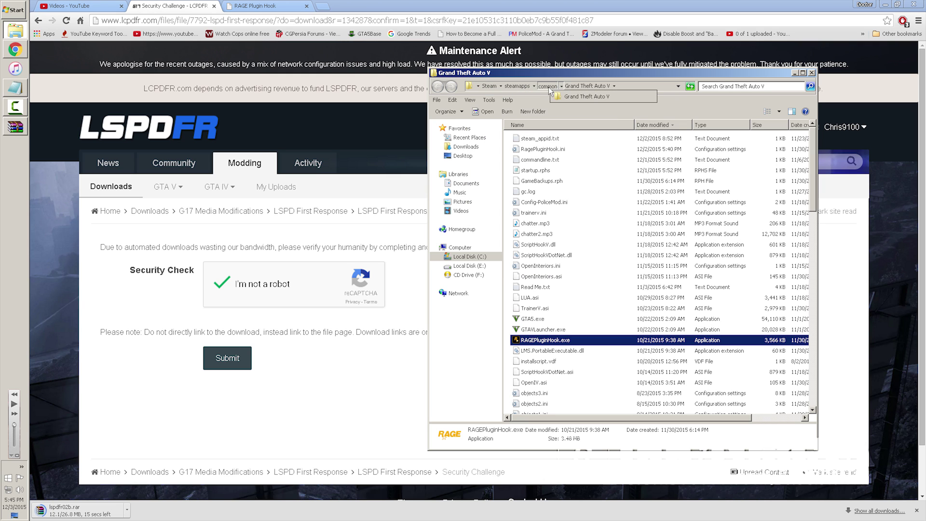
mouse_move(478, 86)
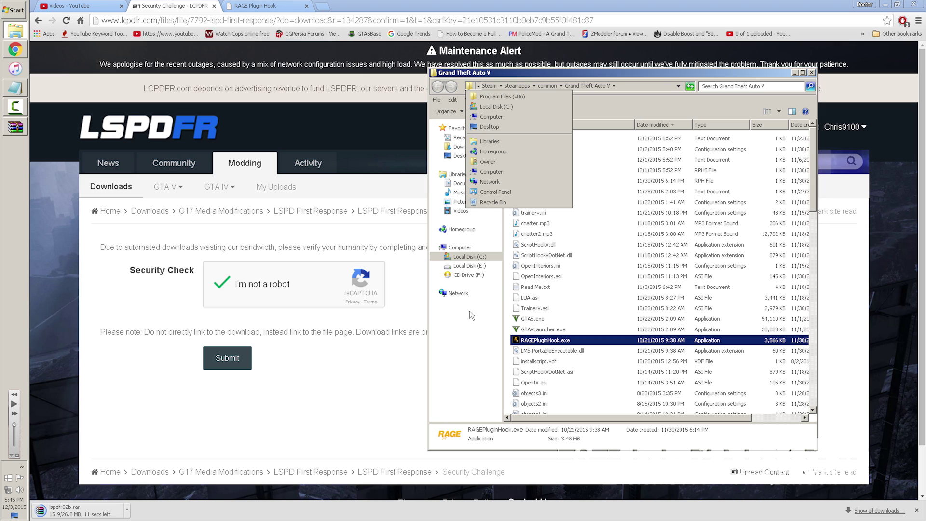
left_click(489, 98)
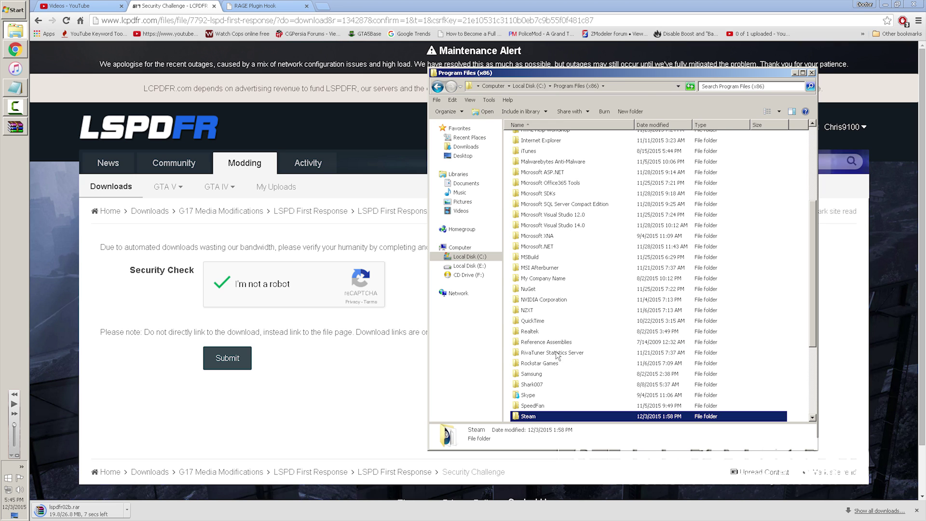
double_click(542, 368)
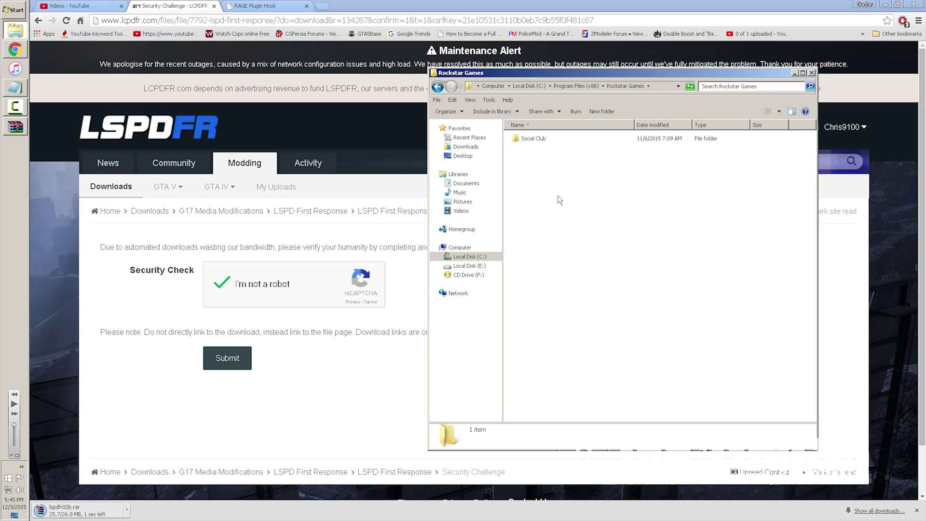
left_click(437, 87)
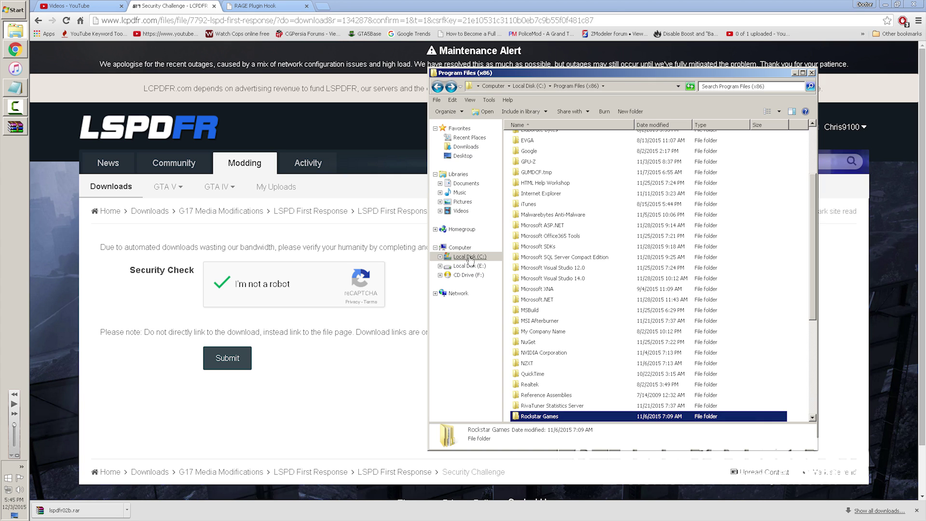
left_click(438, 87)
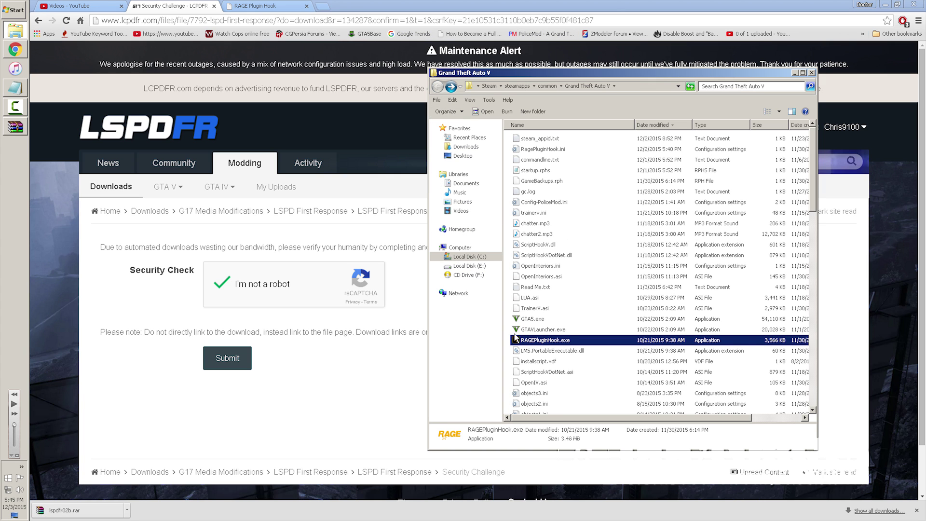
- Select GTA5.exe and GTAVLauncher.exe in the game folder
left_click(529, 330)
left_click(530, 320)
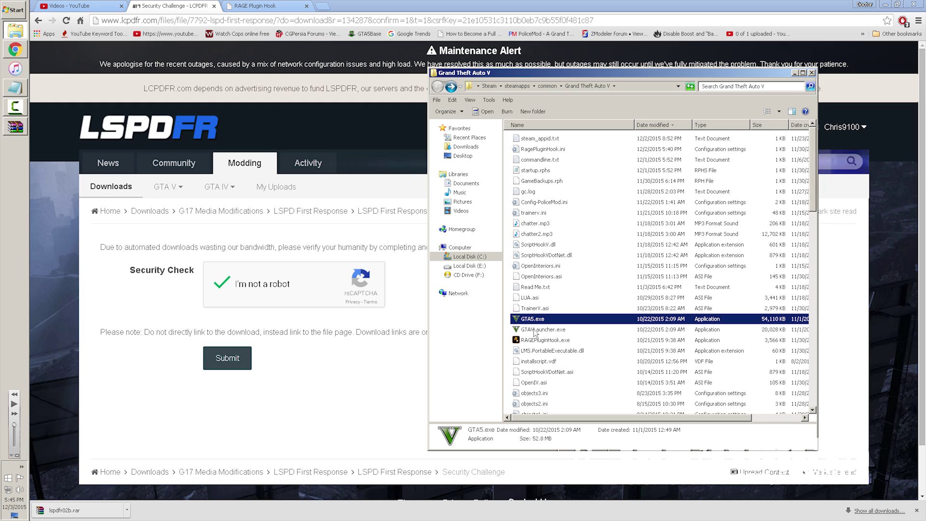
left_click(530, 330, "ctrl")
left_click(530, 332)
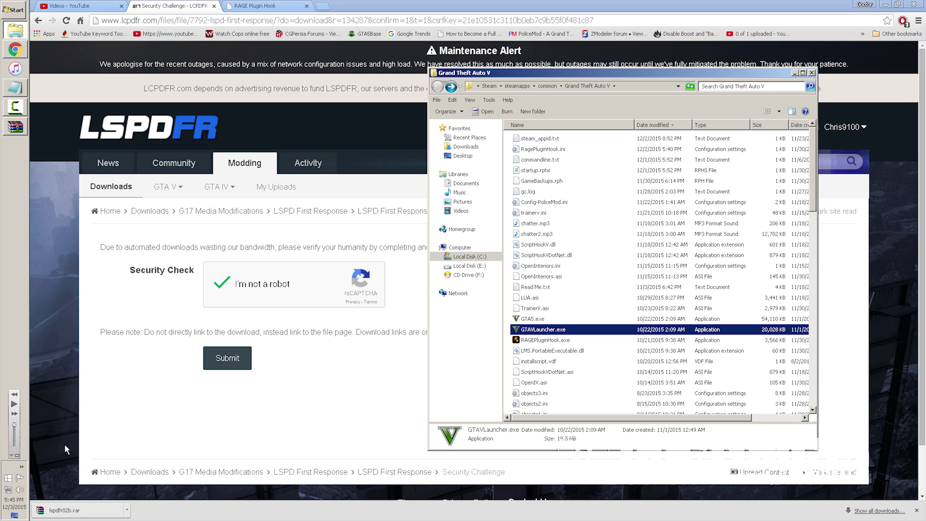
- Open lspdfr02b.rar and select all except the LSPDFR Readme.pdf, Install.txt, RPH Readme.txt and Licenses
left_click(95, 512)
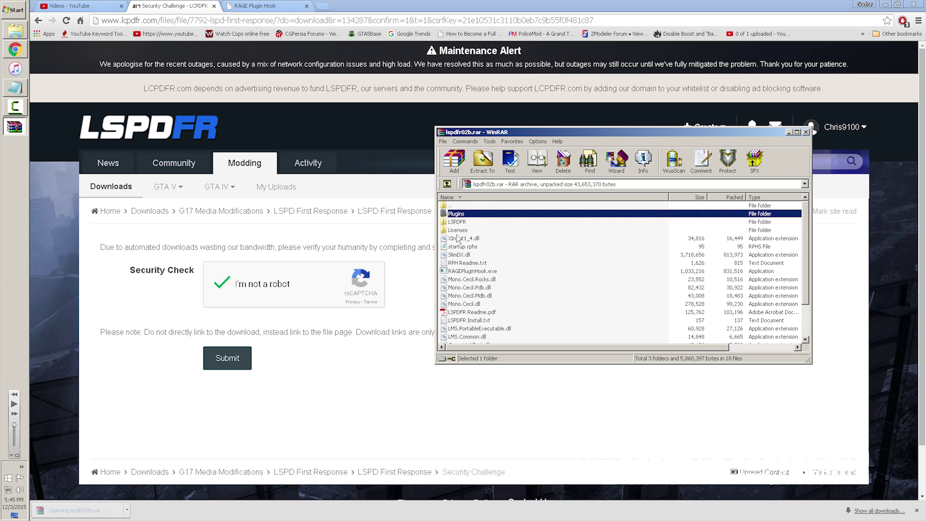
key("shift+End")
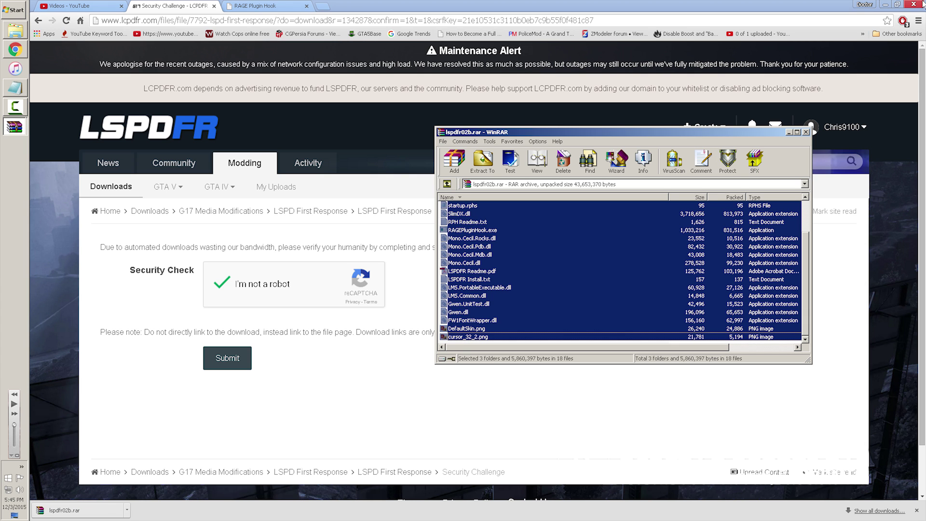
left_click(886, 5)
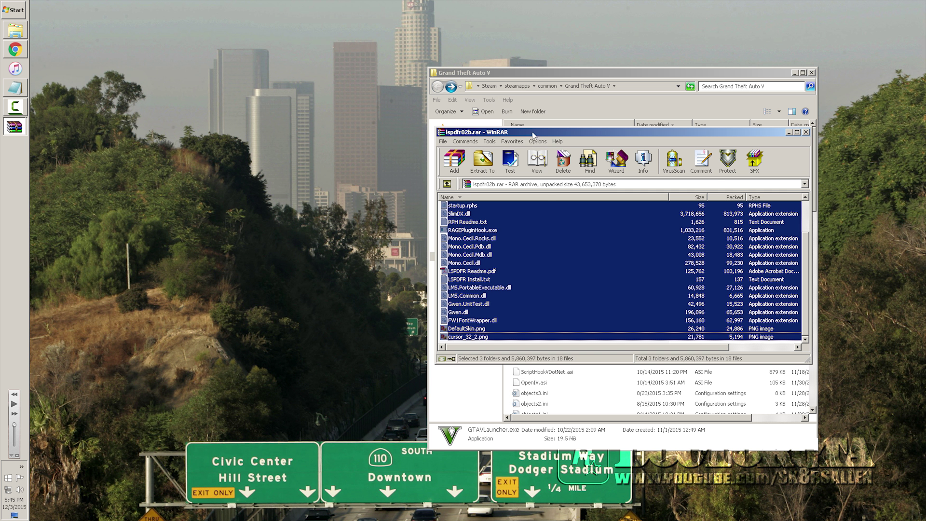
left_click_drag(531, 132, 148, 86)
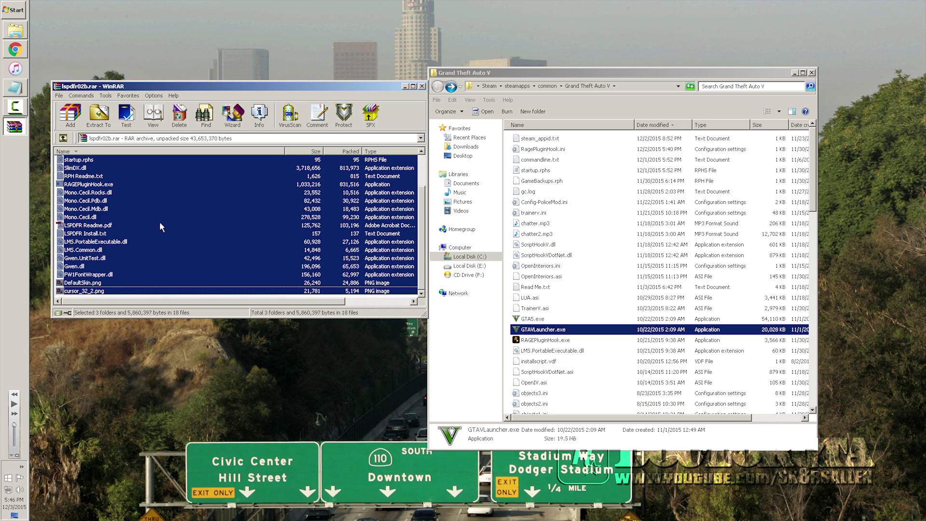
left_click(96, 225, "ctrl")
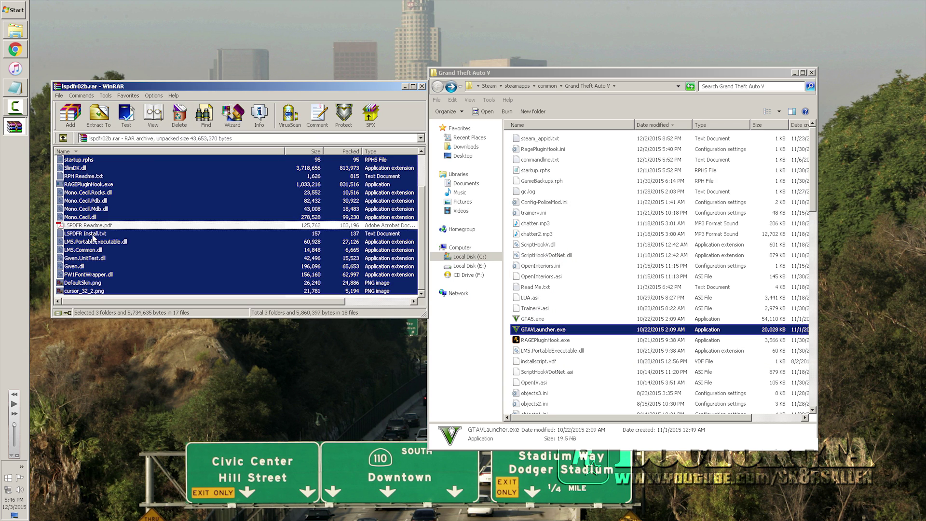
left_click(93, 234, "ctrl")
scroll(94, 255, "up", 2)
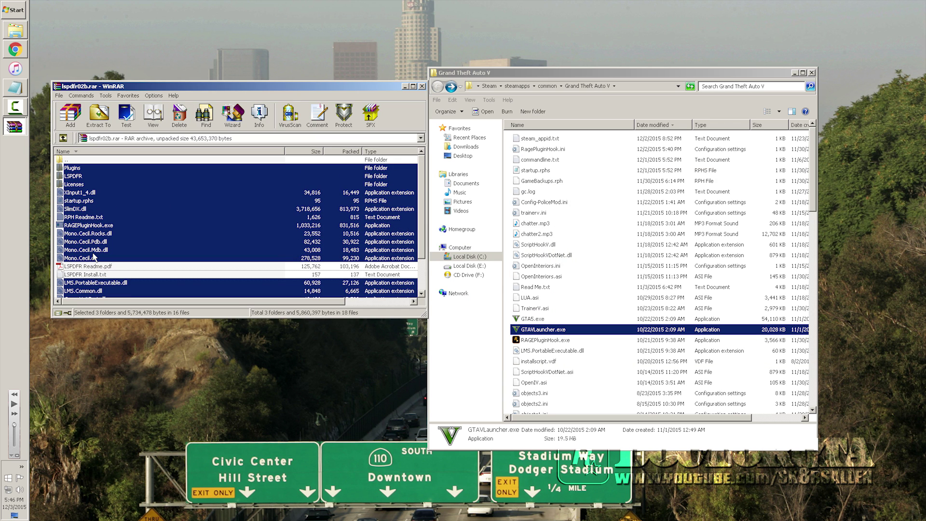
left_click(86, 218, "ctrl")
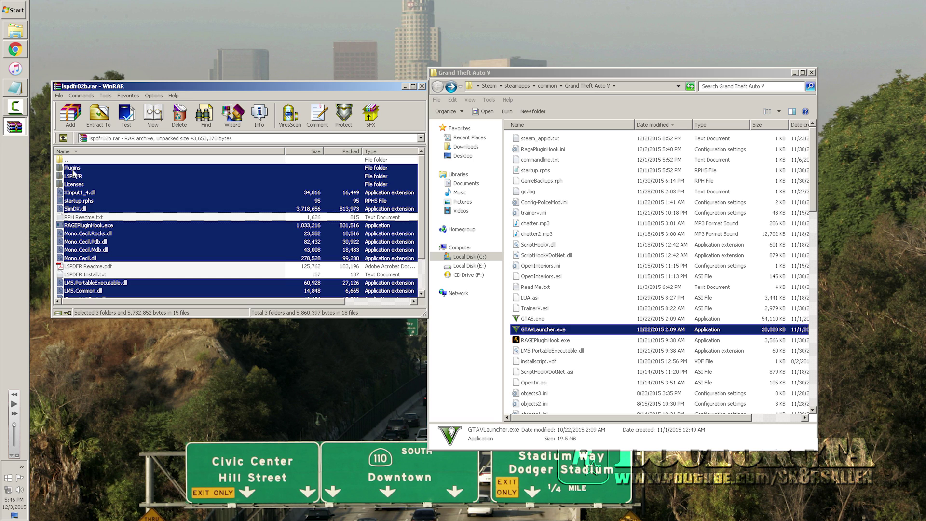
left_click(75, 185, "ctrl")
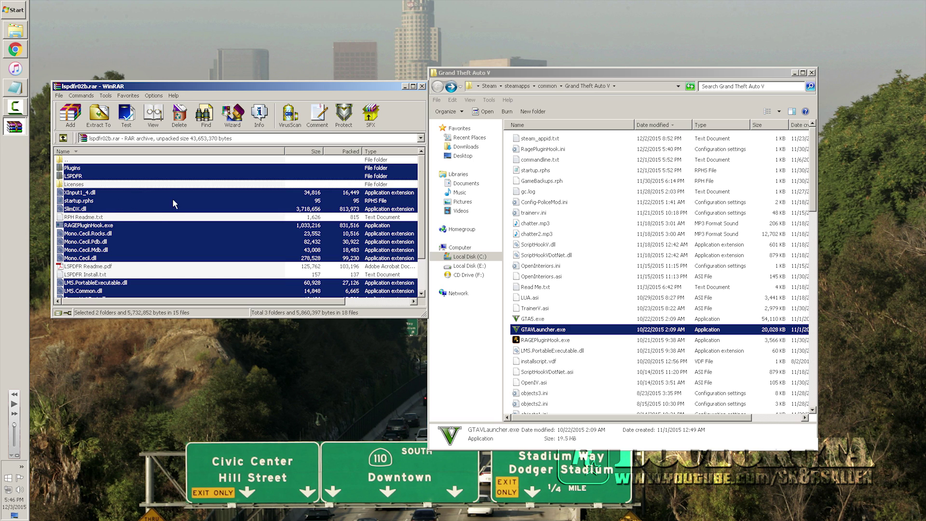
- Copy the selected LSPDFR items into the game folder, keeping existing files for all conflicts
left_click_drag(270, 200, 618, 208)
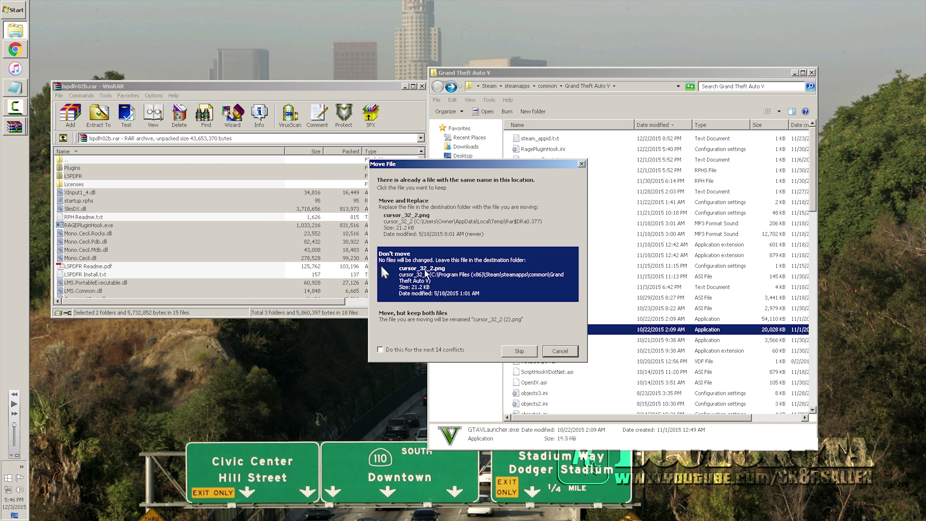
left_click(380, 349)
left_click(416, 277)
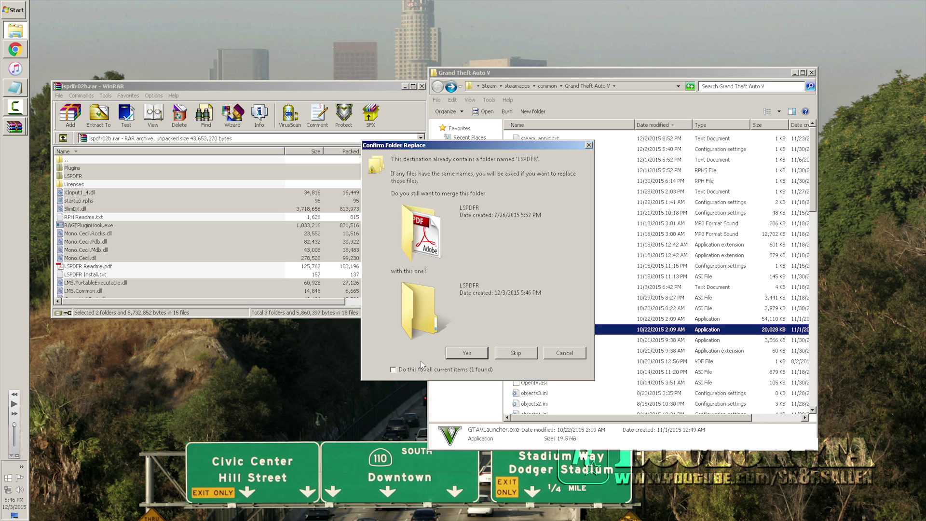
left_click(516, 353)
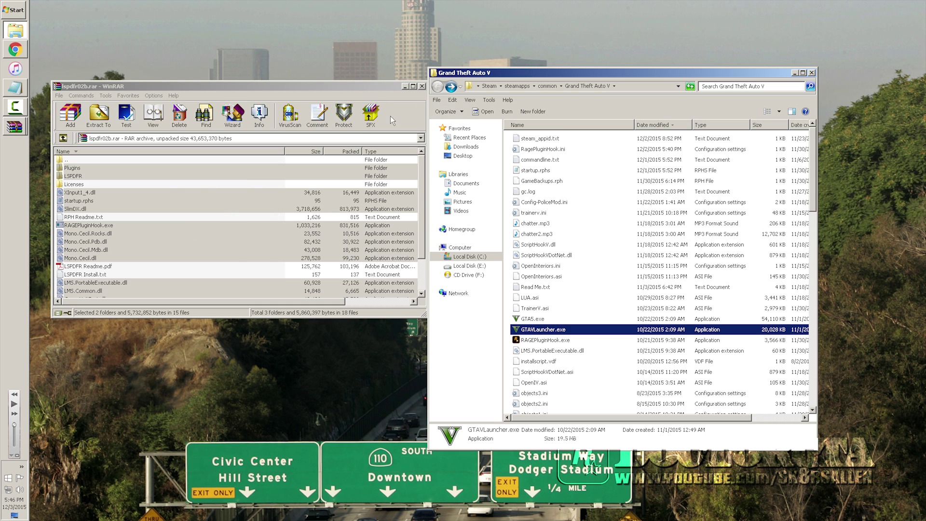
left_click(374, 86)
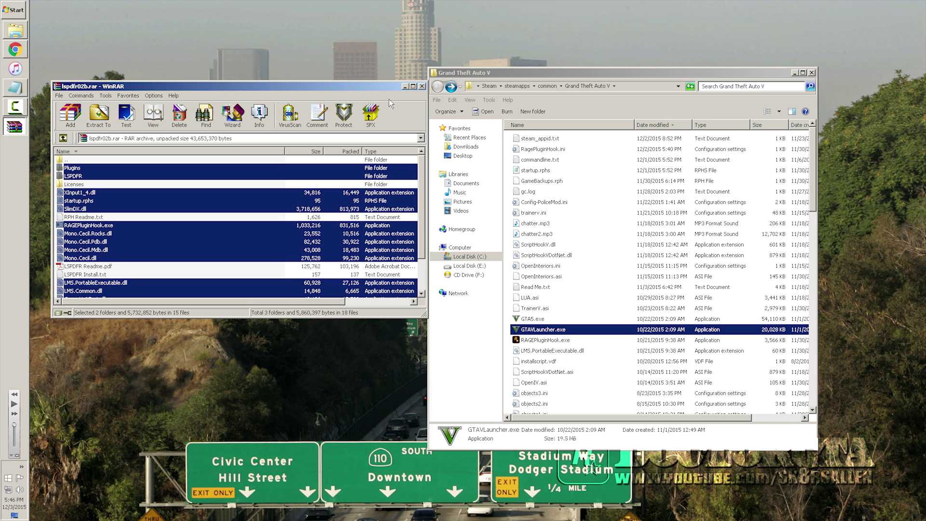
- Copy the RAGE Plugin Hook zip's files into the game folder, skipping all existing files, then close WinRAR
left_click(421, 87)
left_click(15, 126)
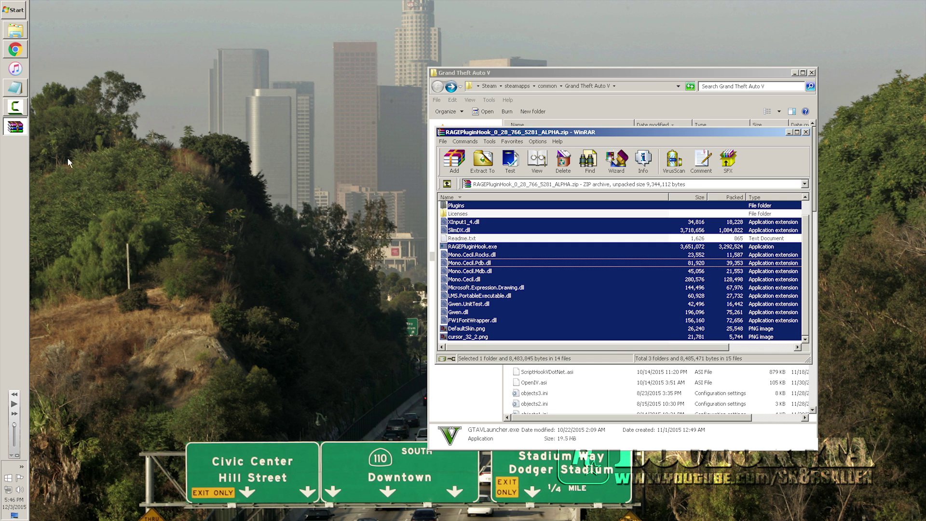
left_click_drag(643, 132, 256, 73)
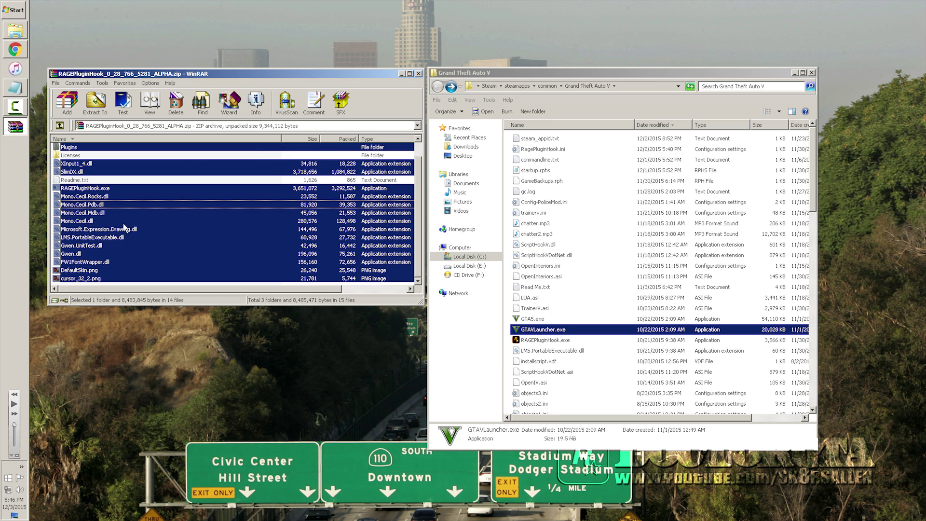
left_click_drag(152, 221, 584, 267)
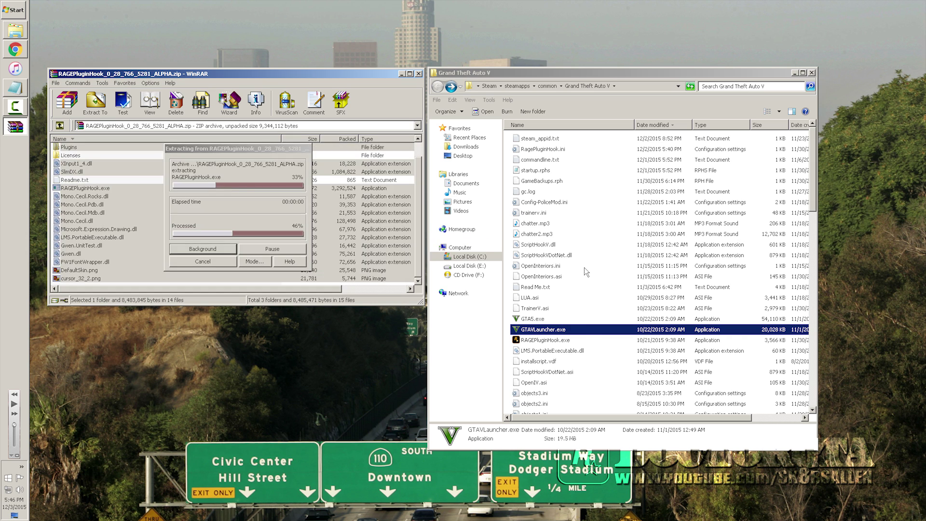
left_click(433, 282)
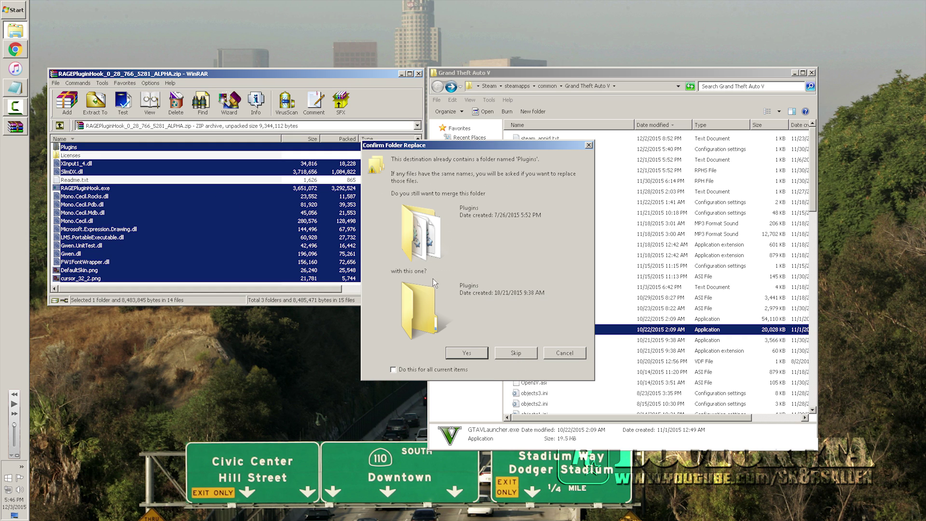
left_click(439, 369)
left_click(514, 350)
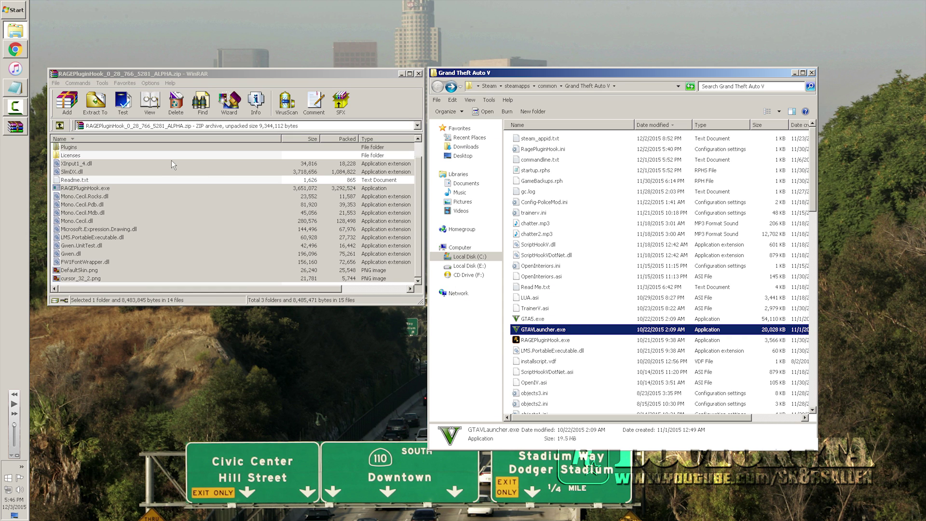
left_click(419, 75)
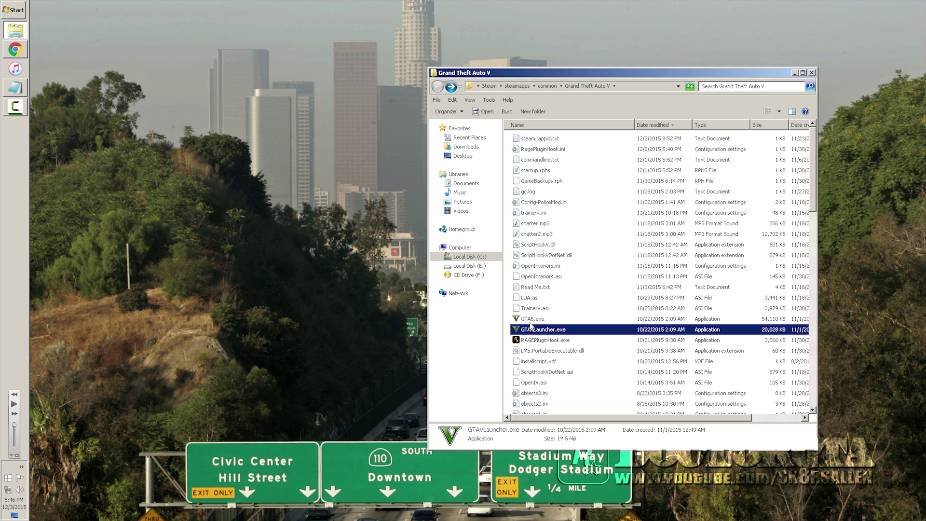
right_click(530, 320)
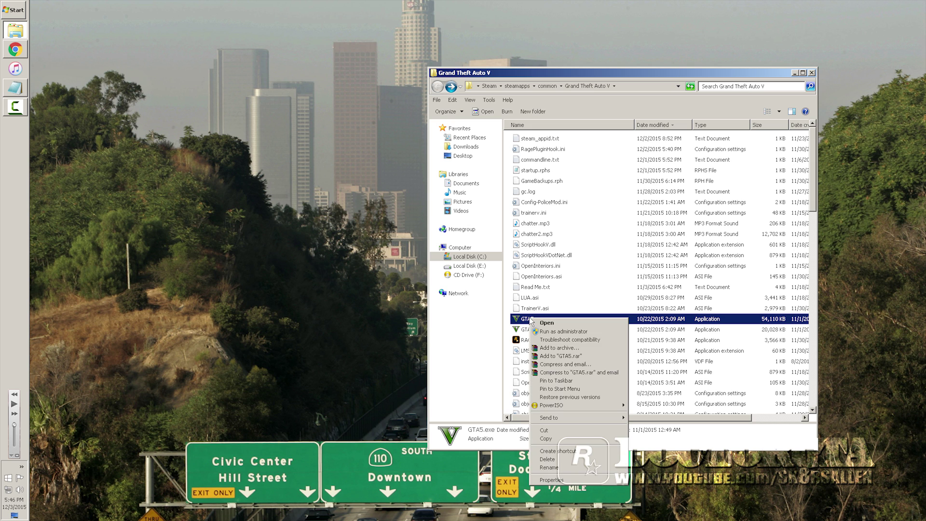
left_click(549, 479)
left_click(615, 297)
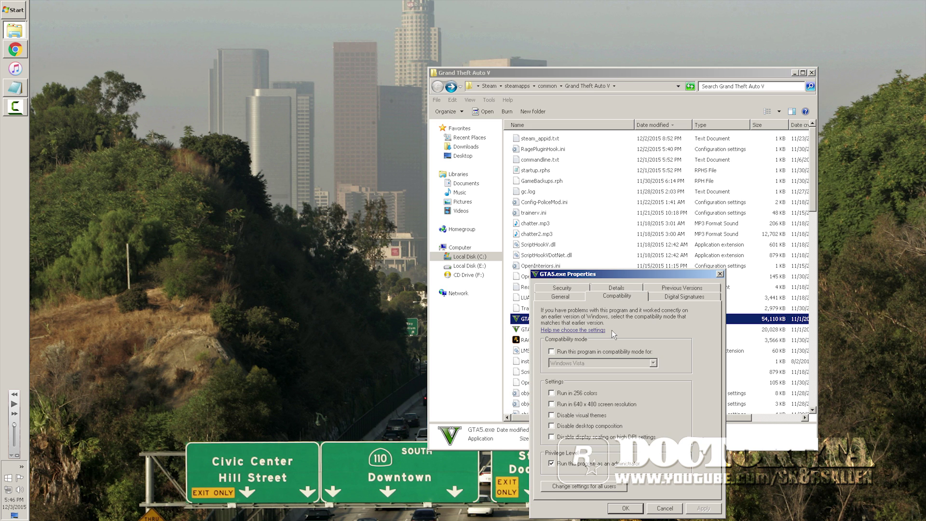
left_click(617, 288)
left_click(606, 377)
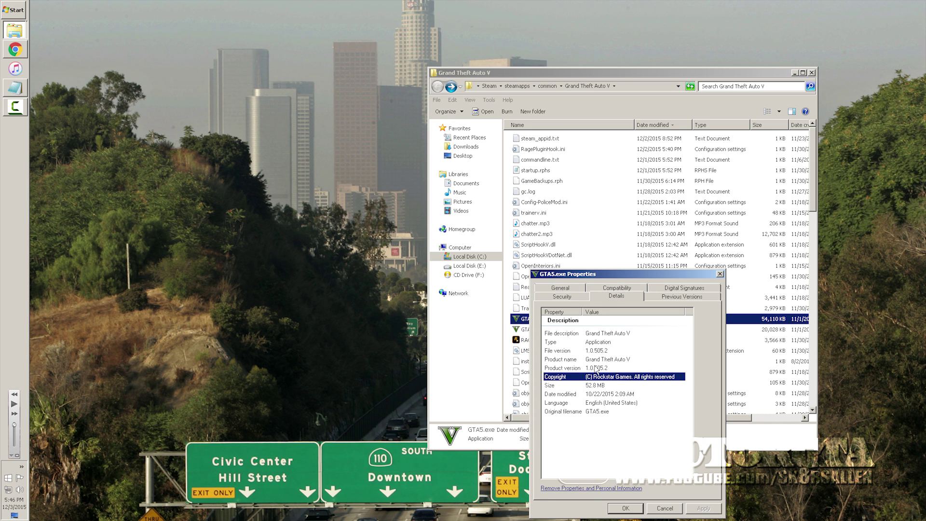
left_click(597, 369)
left_click(604, 351)
left_click(596, 368)
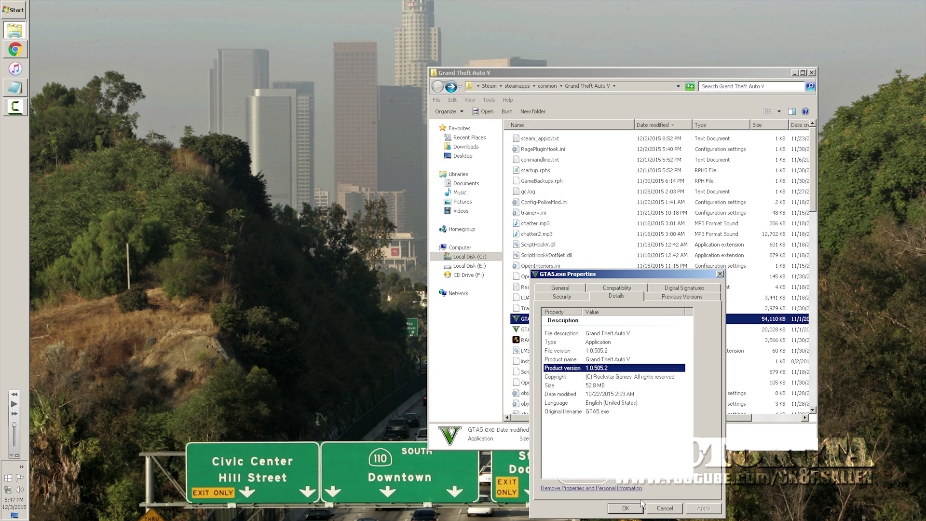
left_click(659, 508)
right_click(549, 328)
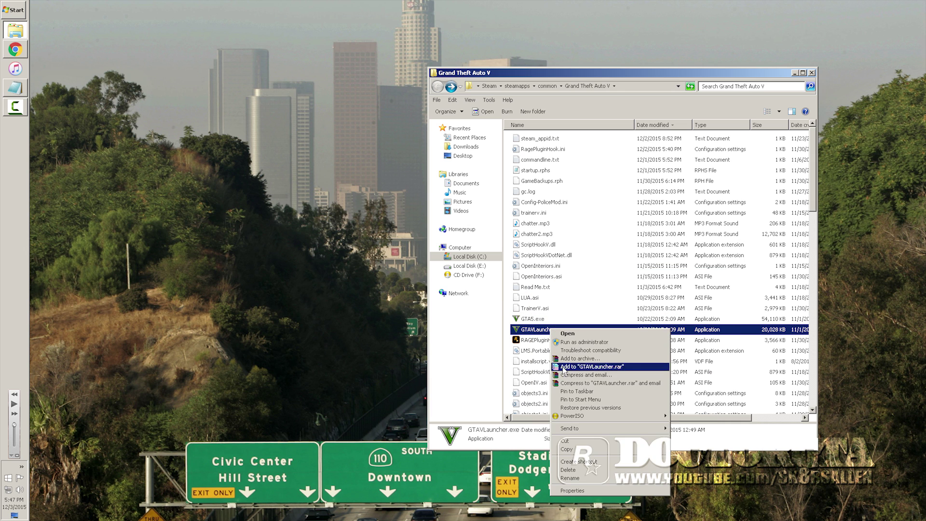
left_click(583, 493)
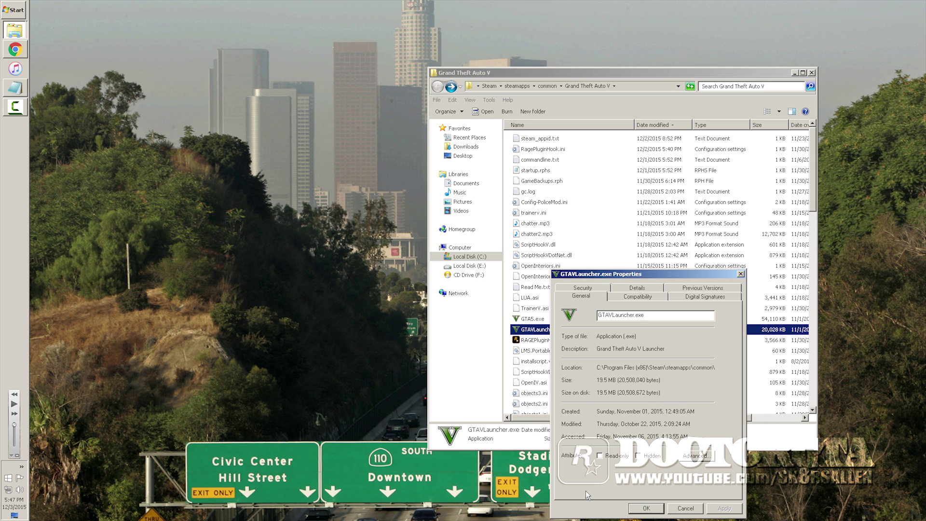
left_click(637, 288)
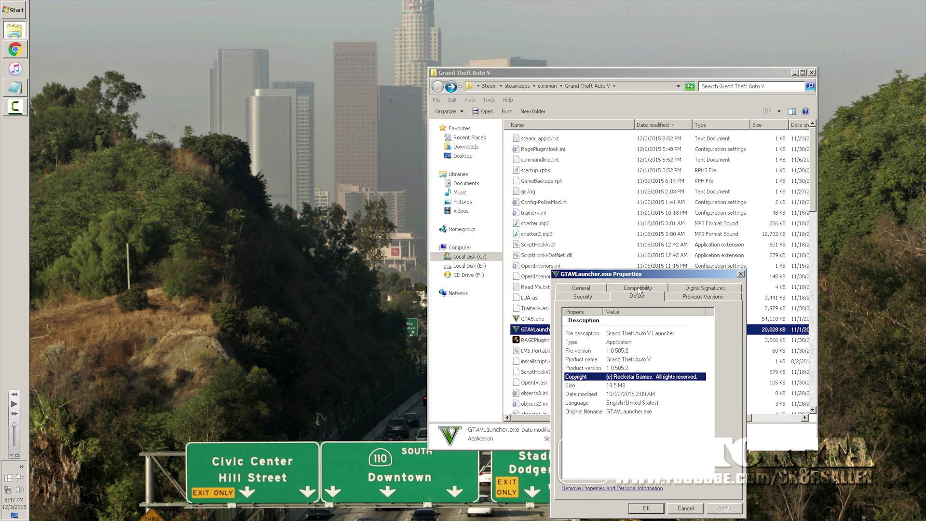
left_click(612, 351)
left_click(680, 510)
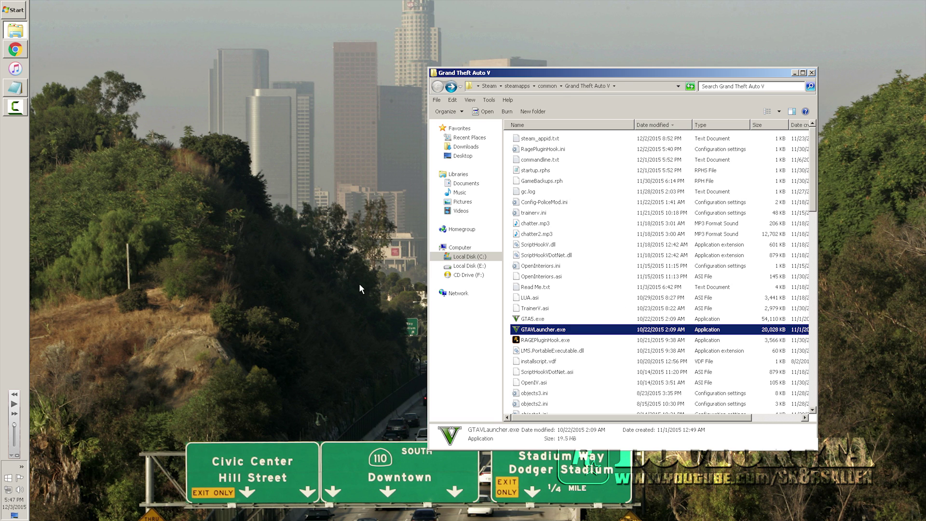
left_click(581, 227)
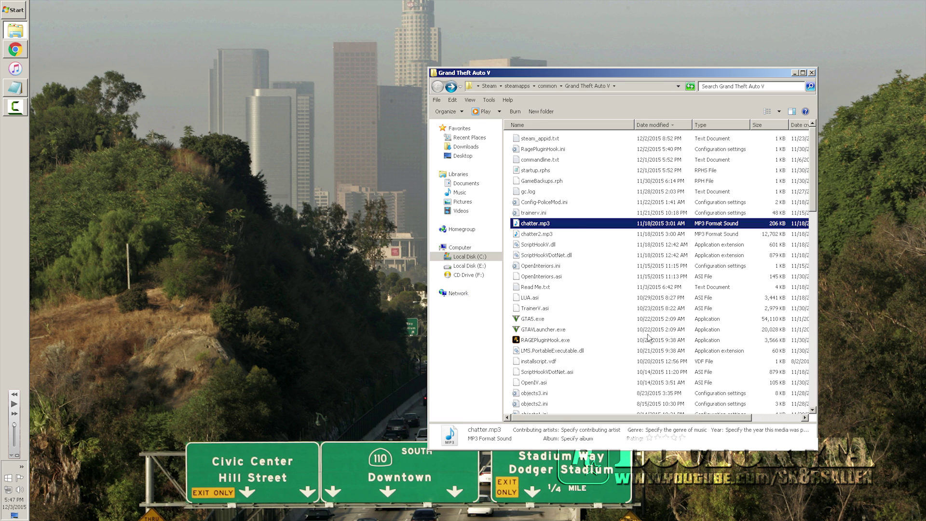
left_click(549, 332)
right_click(548, 329)
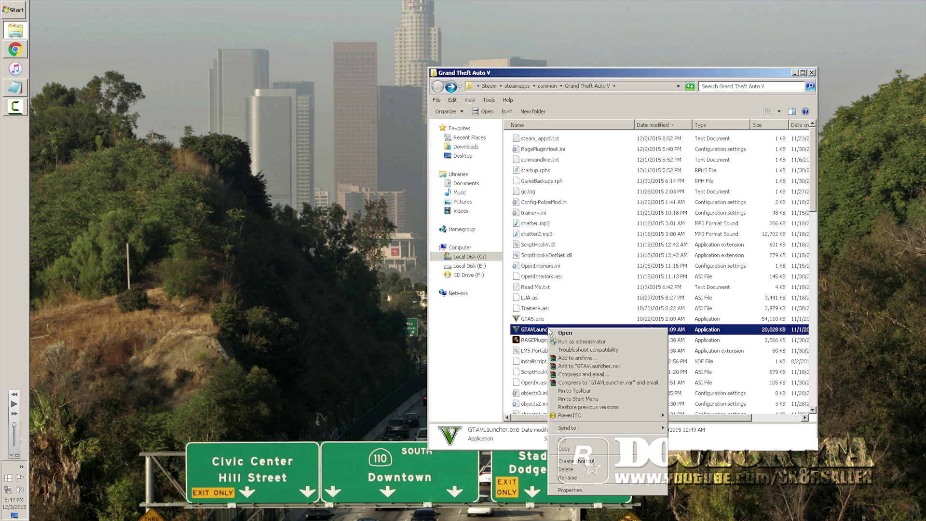
left_click(570, 489)
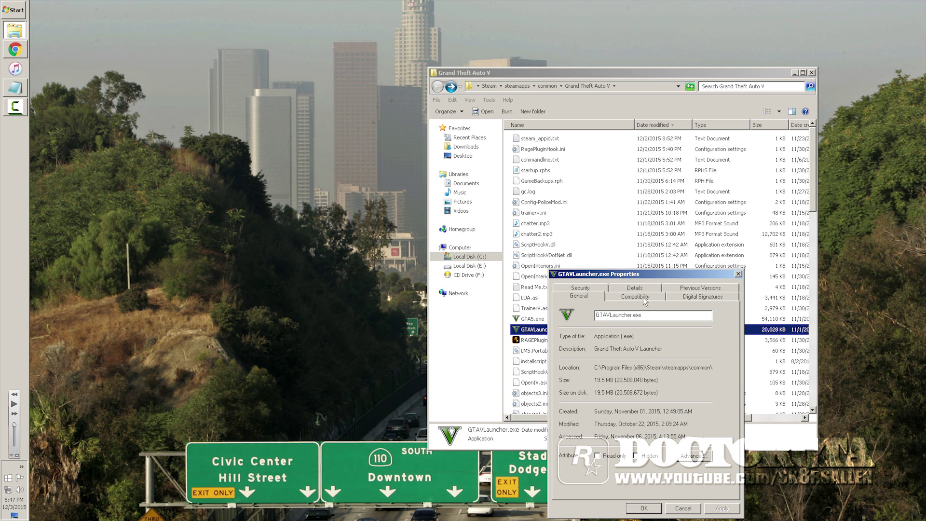
left_click(679, 510)
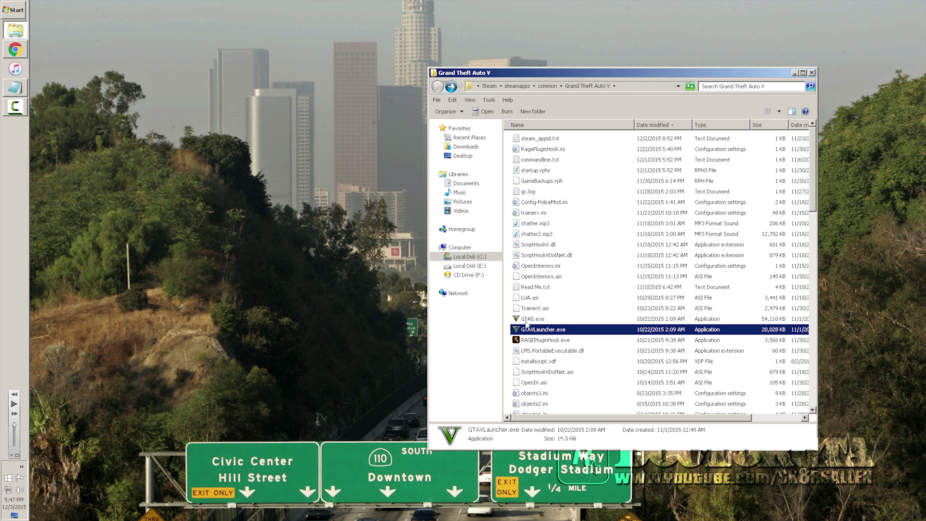
left_click(556, 341)
right_click(556, 341)
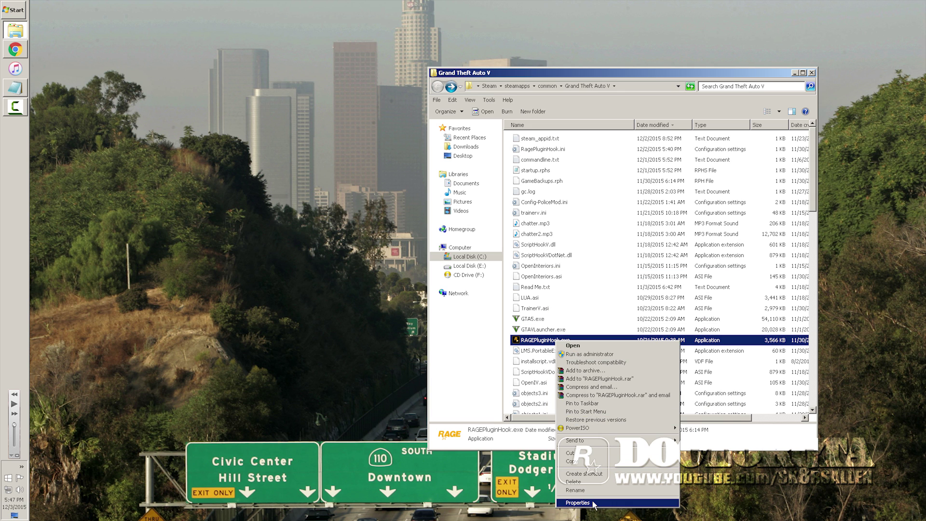
left_click(569, 501)
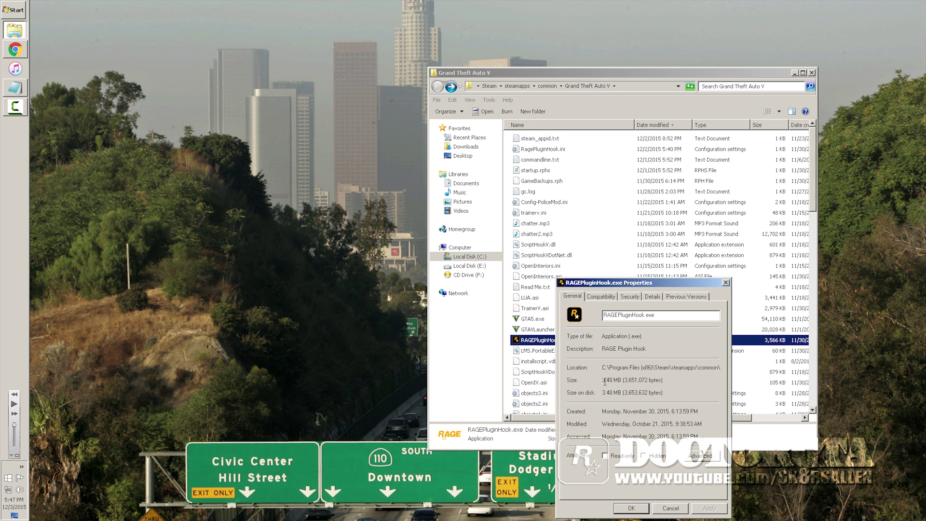
left_click(600, 297)
left_click(635, 512)
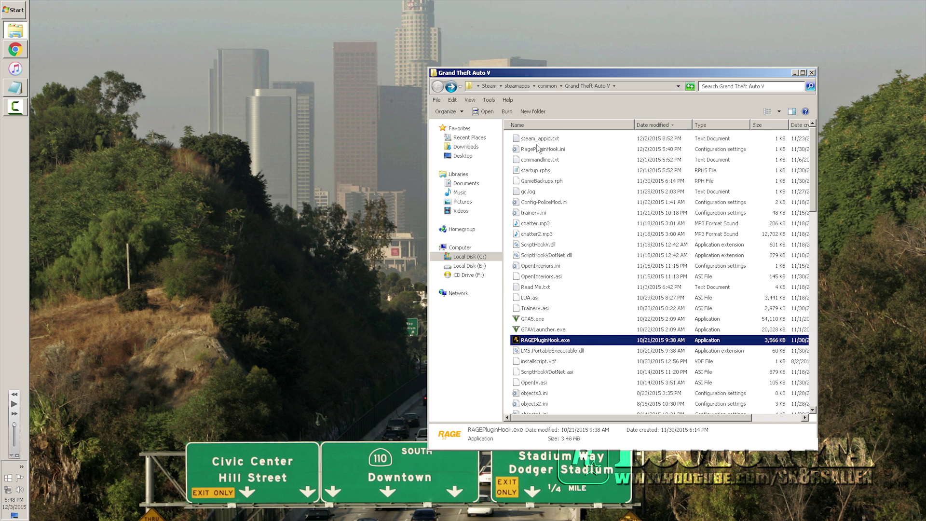
left_click(539, 149)
double_click(542, 149)
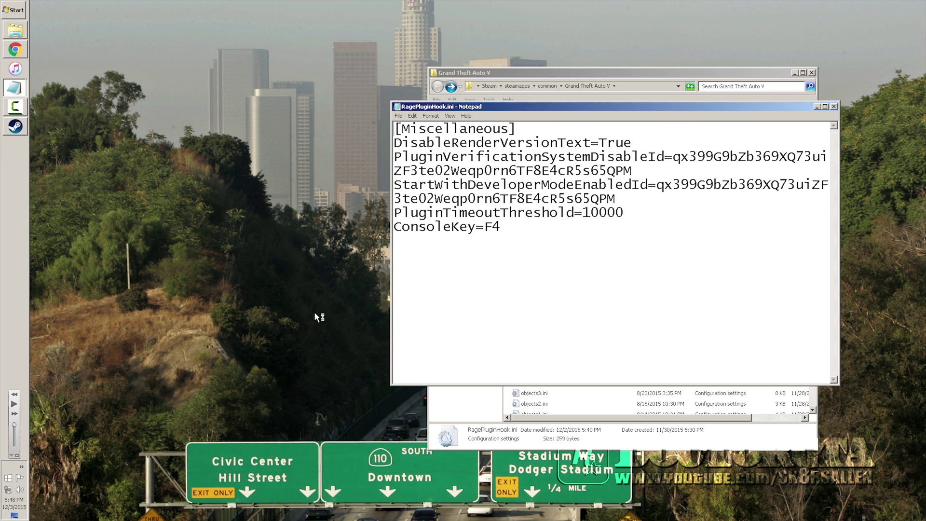
left_click_drag(417, 183, 641, 184)
left_click(834, 106)
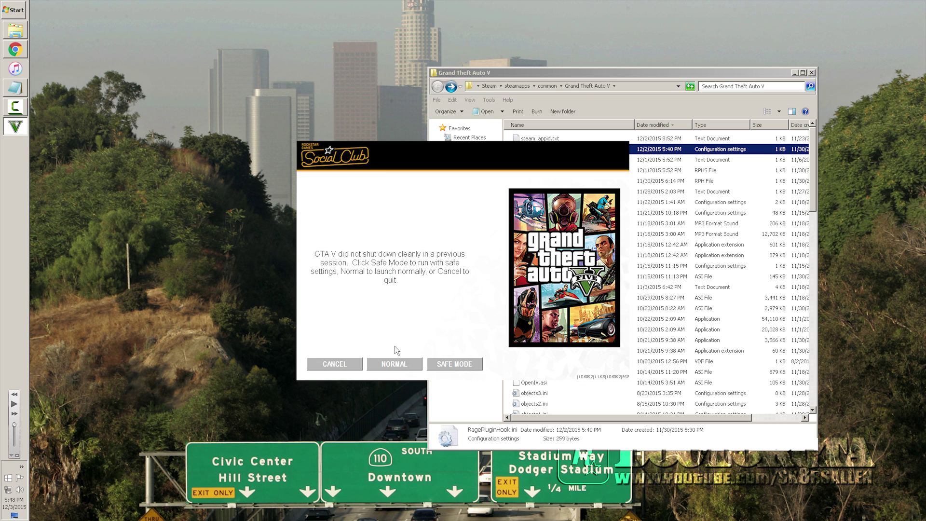
left_click(337, 365)
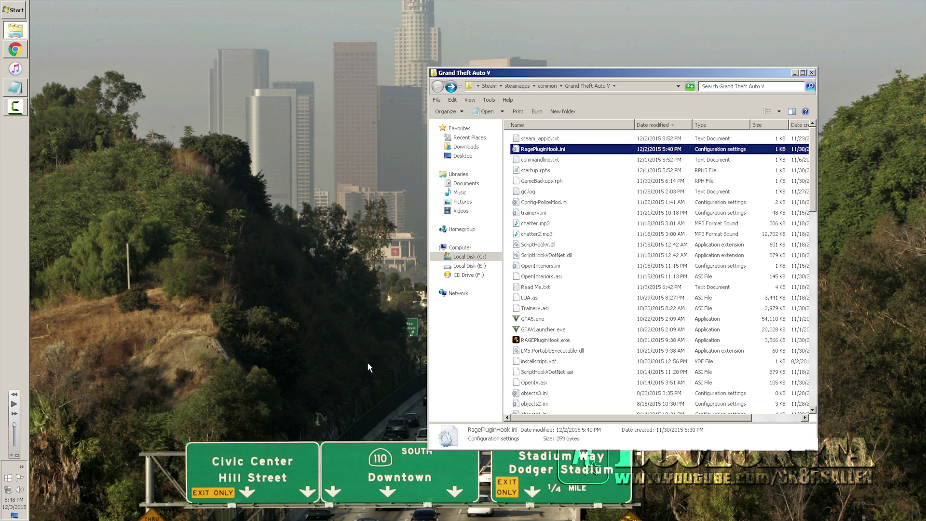
- Run RAGEPluginHook.exe, choose Load all plugins on startup, enable Advanced settings, and save
double_click(534, 341)
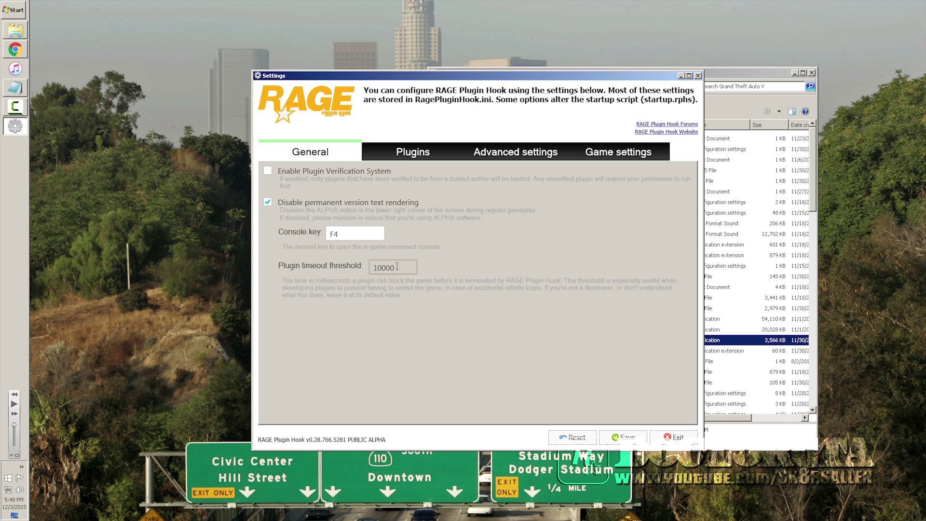
left_click(410, 152)
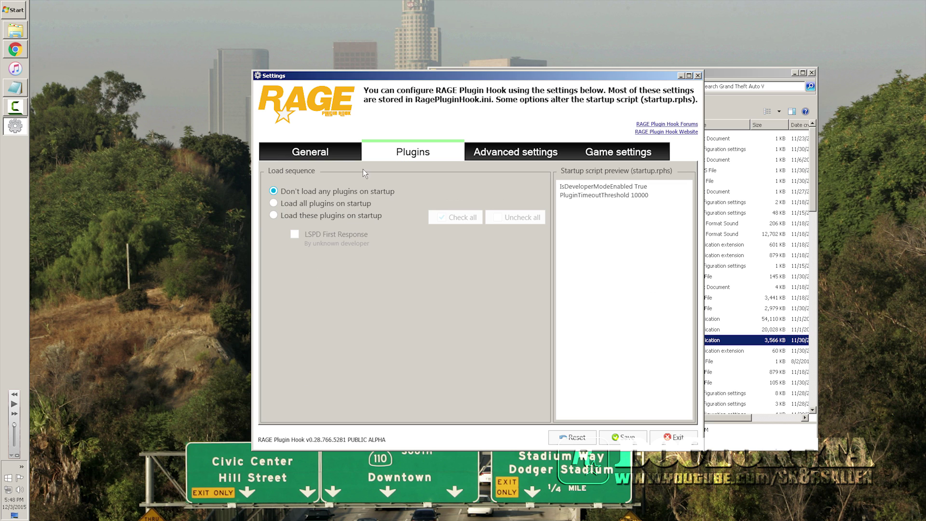
left_click(273, 202)
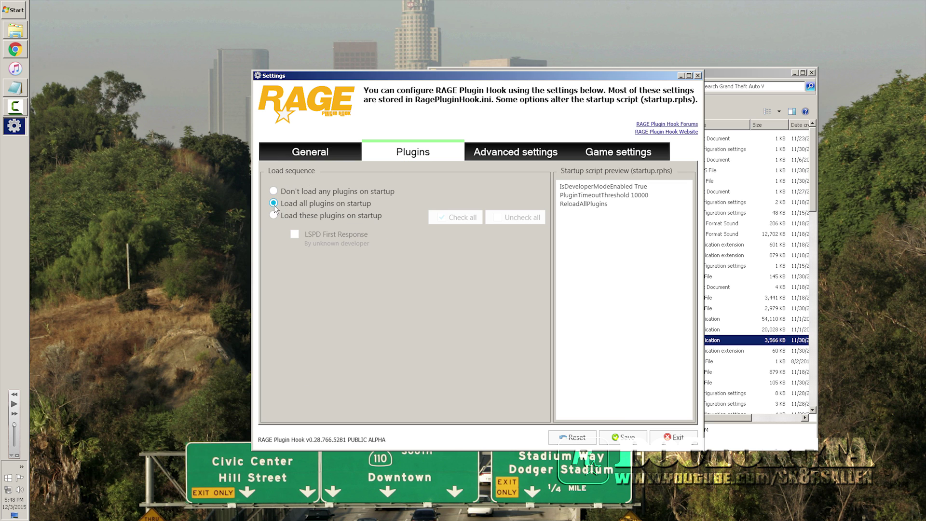
left_click(516, 158)
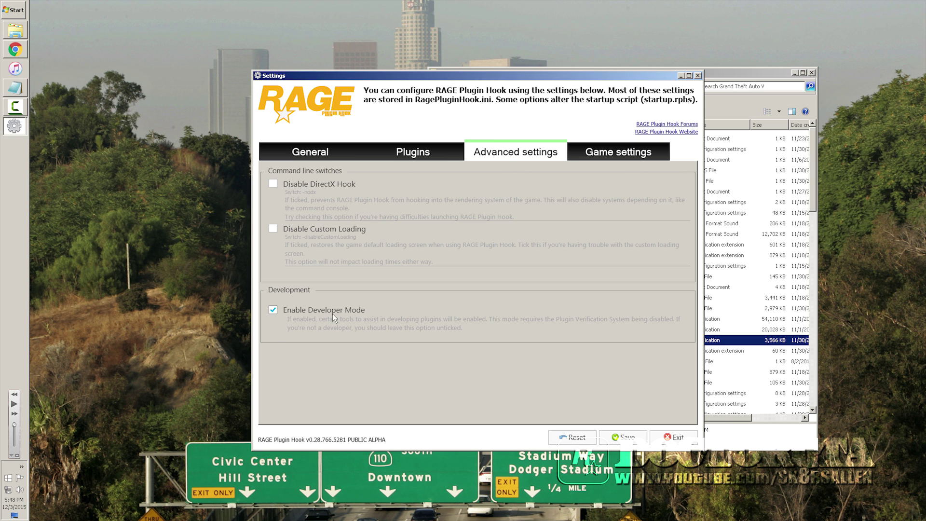
left_click(634, 442)
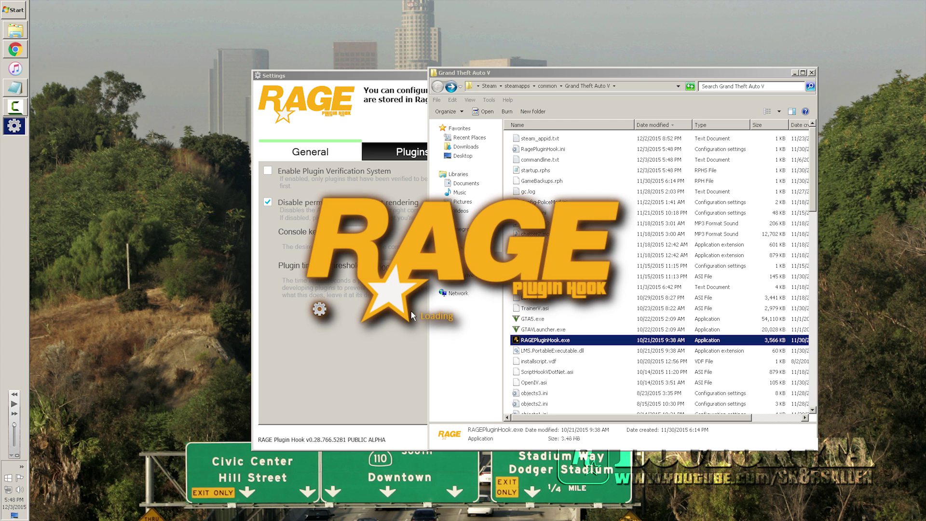
- End both RAGEPluginHook.exe processes in Task Manager, then close Task Manager
key("ctrl+shift+Escape")
left_click(161, 64)
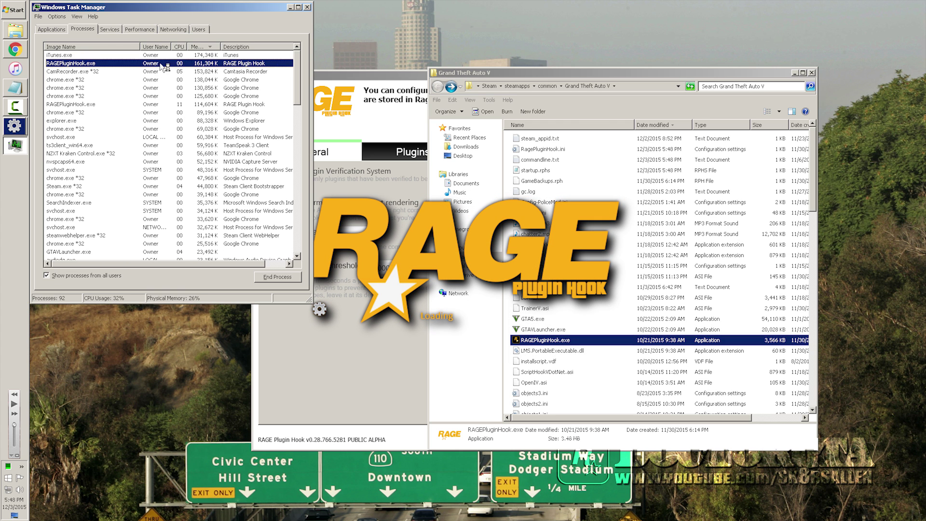
left_click(273, 277)
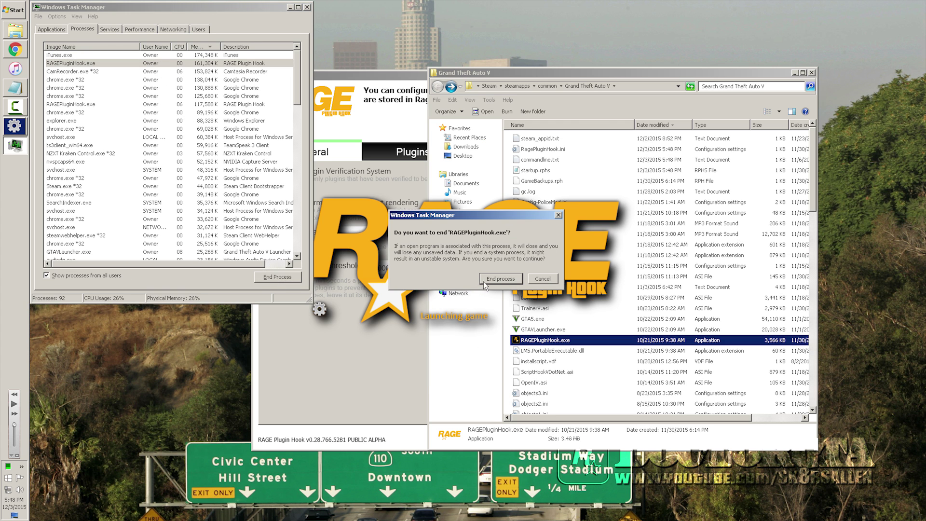
left_click(484, 280)
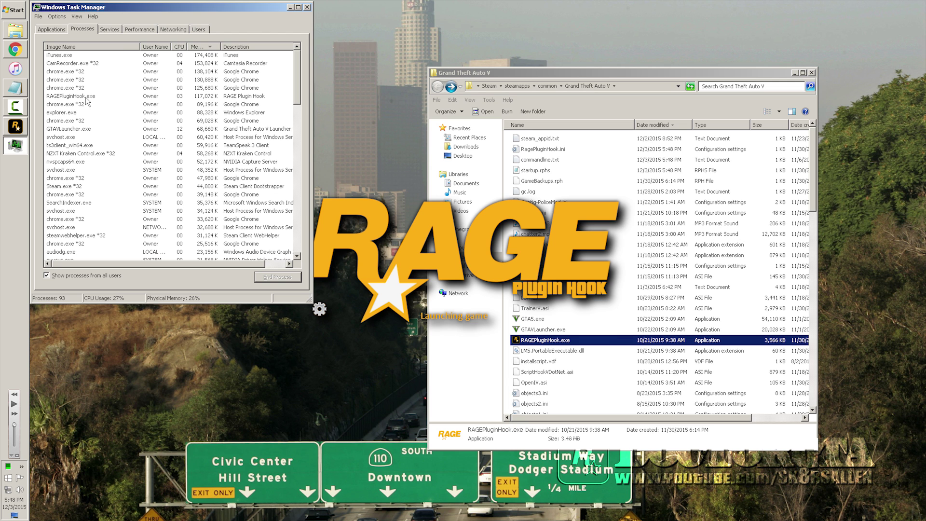
left_click(85, 96)
left_click(289, 277)
left_click(494, 281)
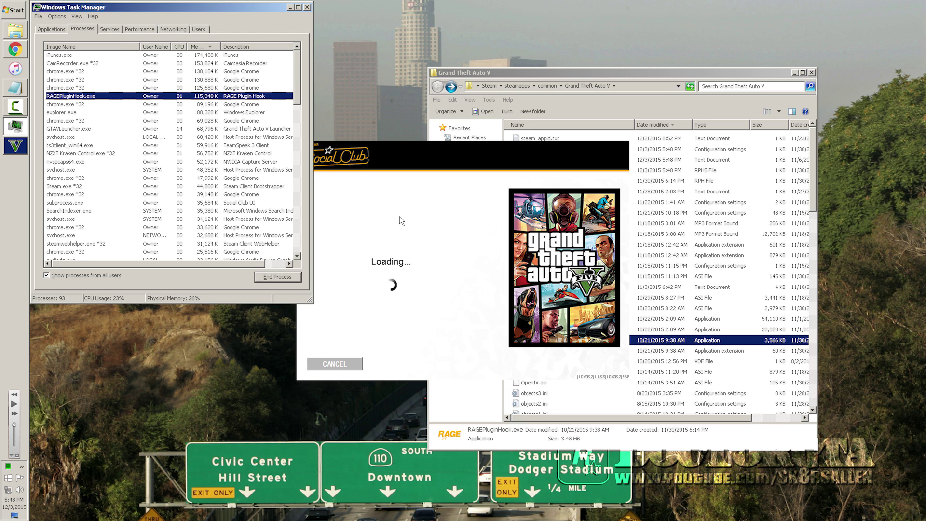
left_click(307, 7)
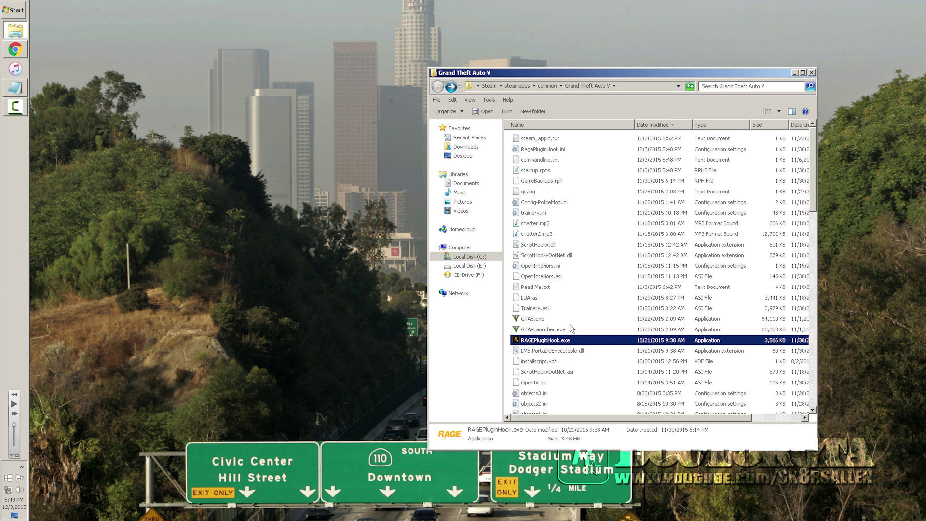
key("Up")
key("Up")
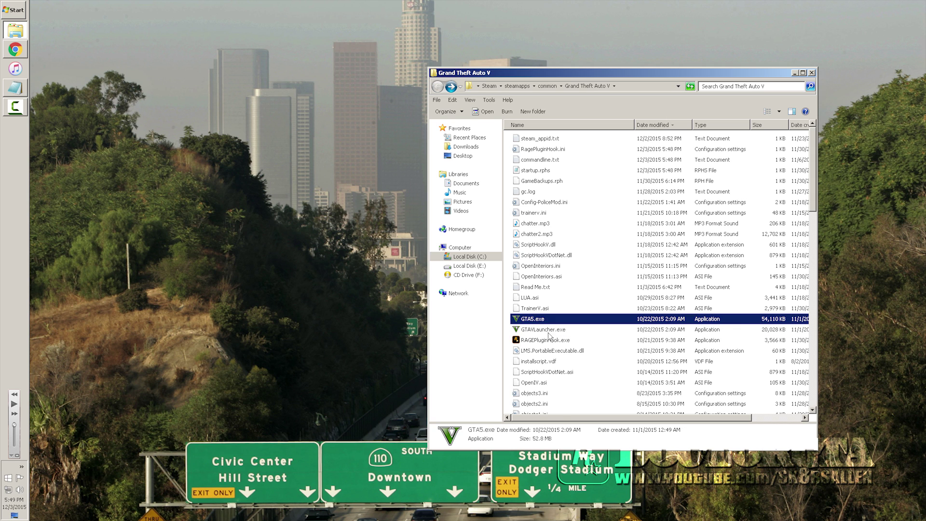
left_click(21, 466)
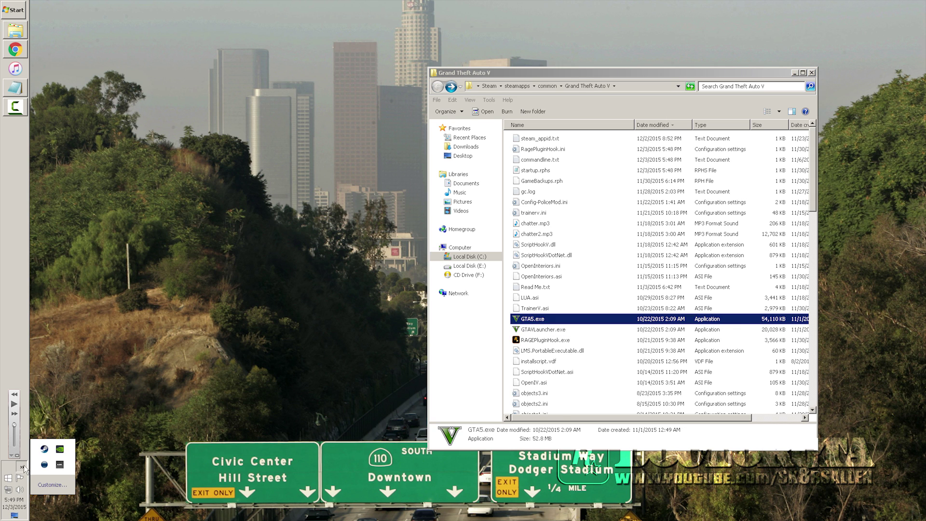
right_click(46, 449)
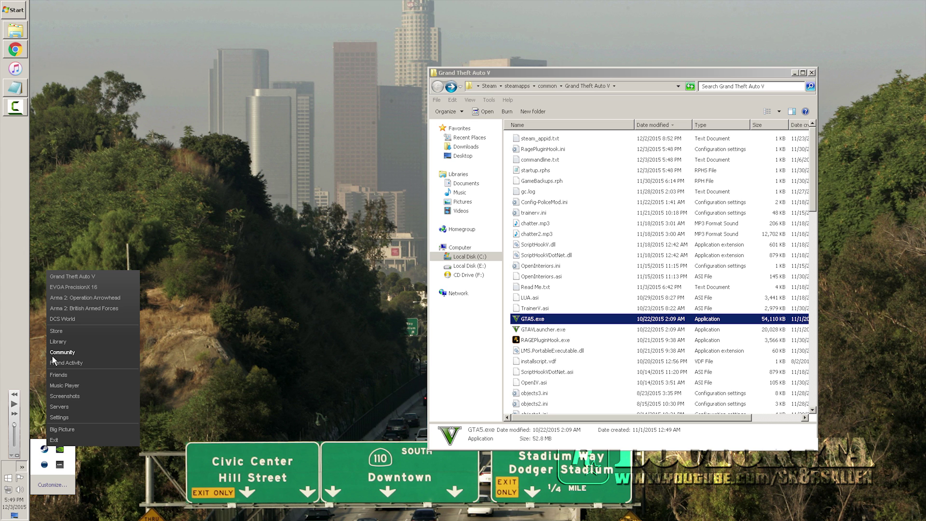
left_click(59, 340)
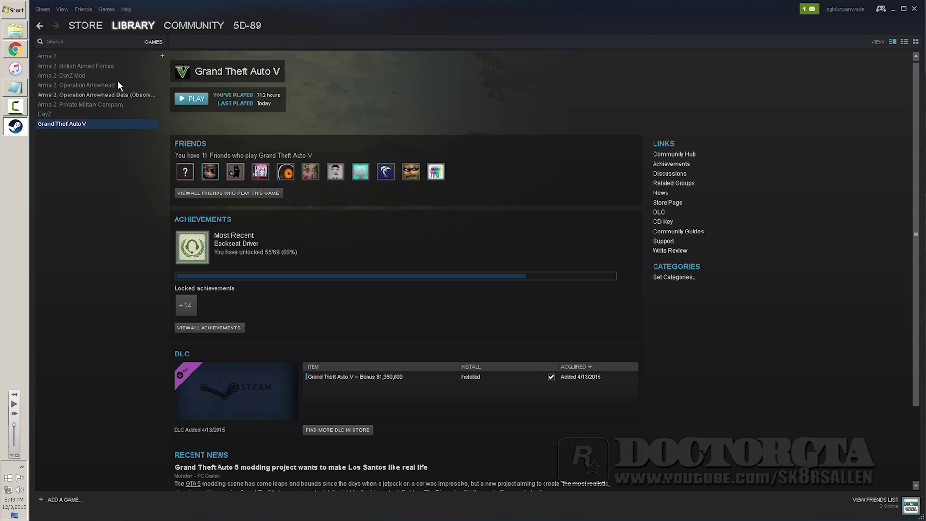
right_click(72, 125)
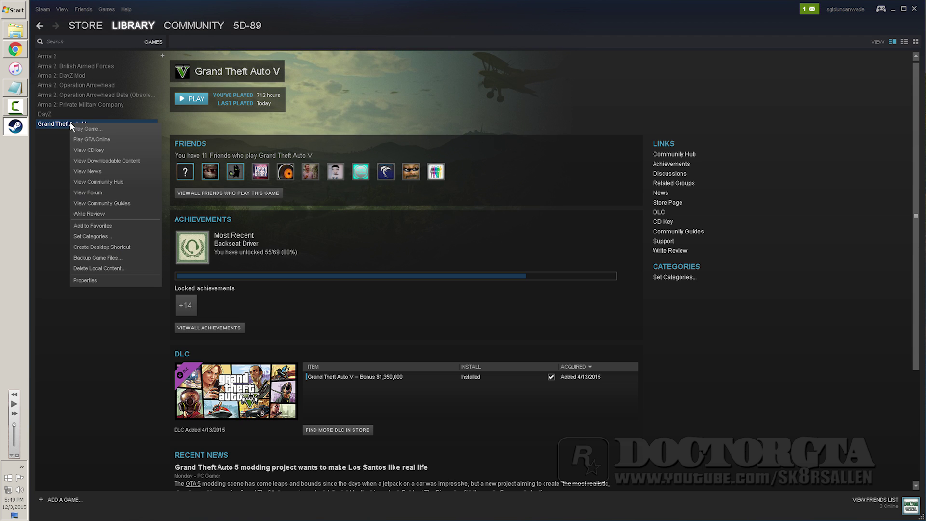
left_click(92, 279)
left_click(437, 136)
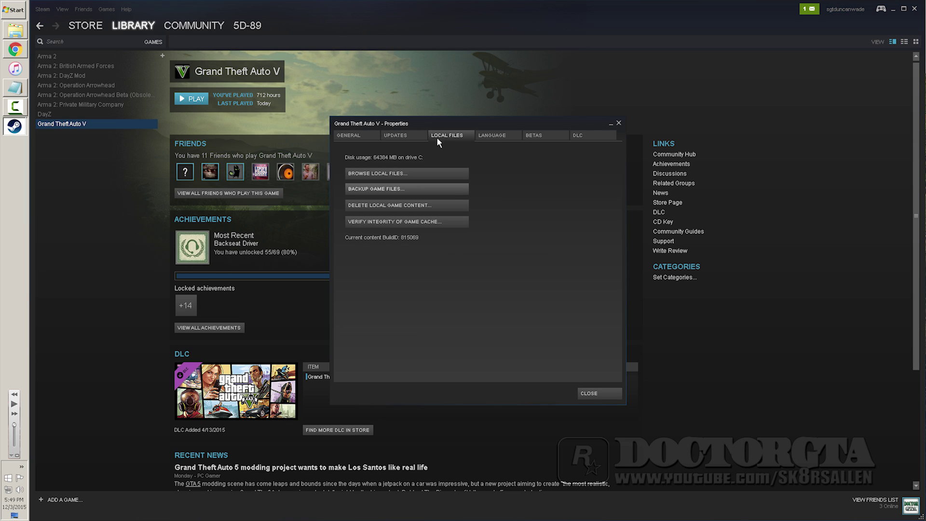
left_click(406, 220)
left_click_drag(491, 248, 465, 247)
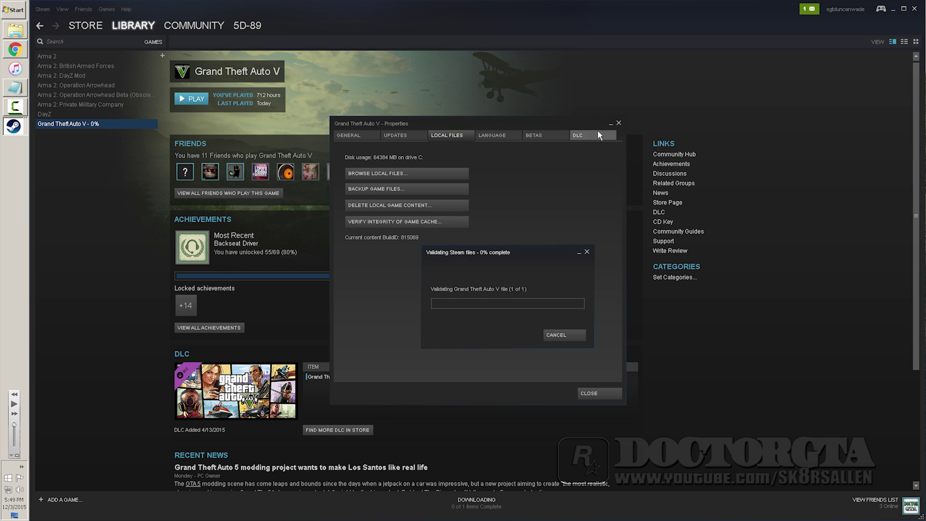
left_click(620, 124)
left_click(892, 9)
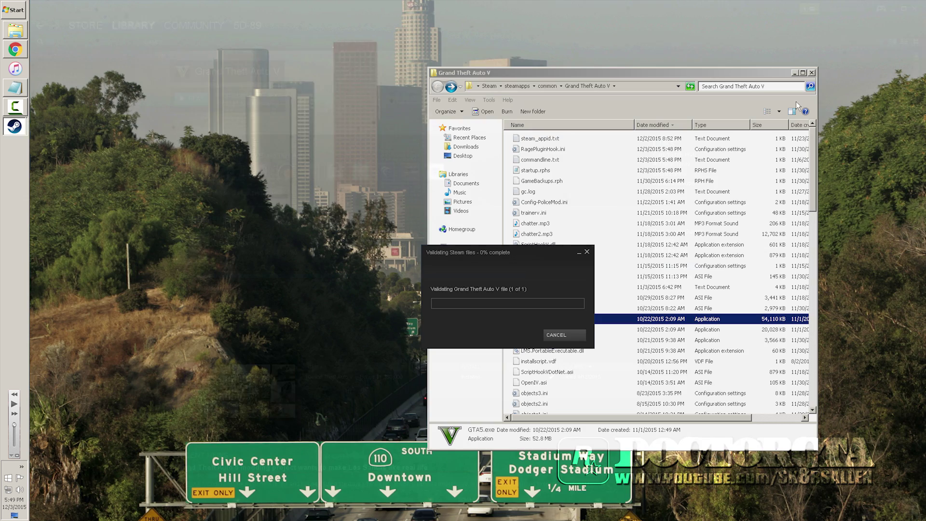
left_click_drag(468, 256, 242, 175)
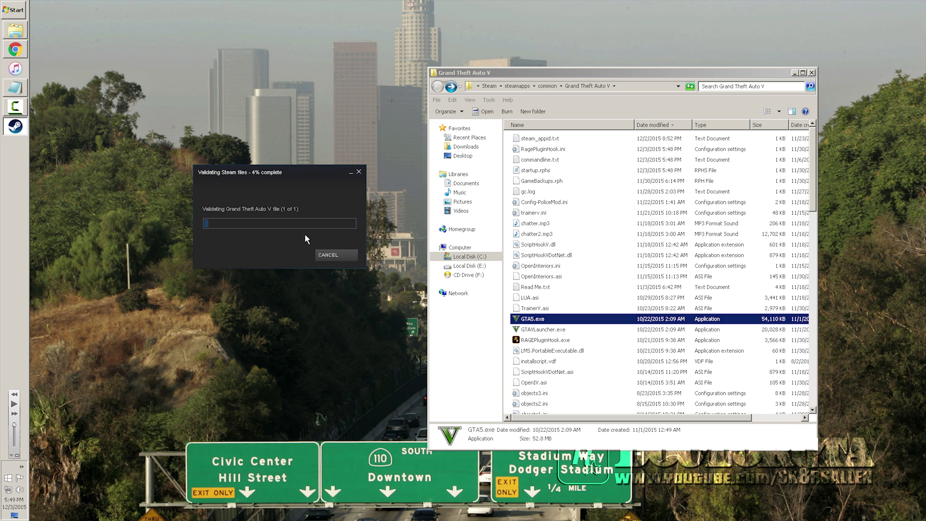
left_click(331, 255)
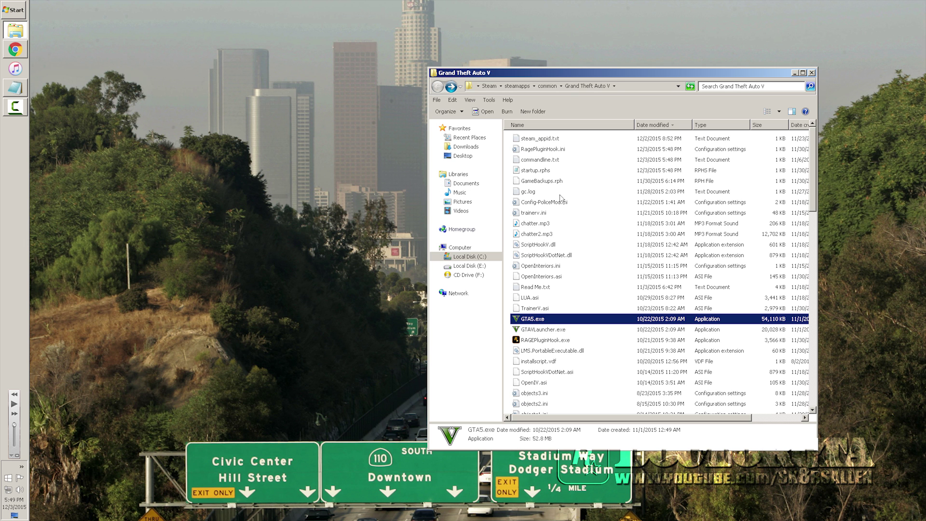
left_click_drag(575, 73, 407, 64)
left_click(404, 262)
scroll(403, 262, "down", 10)
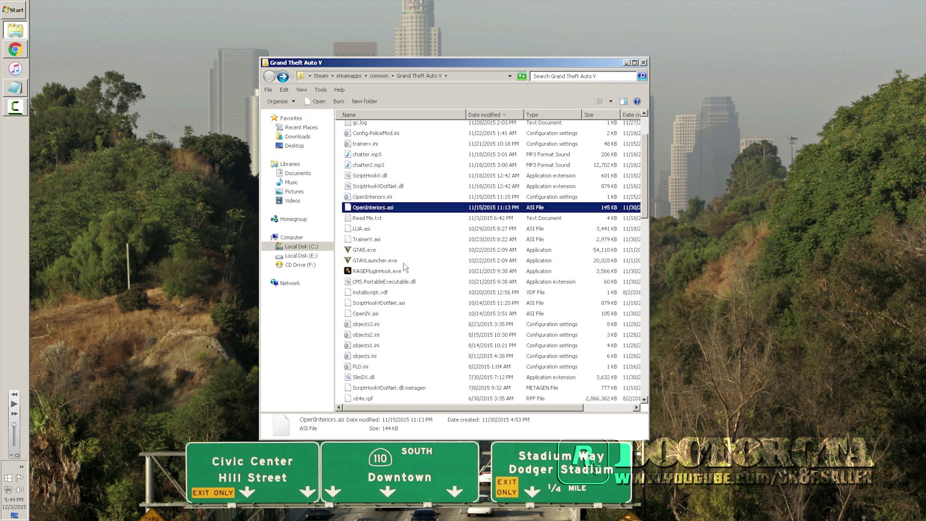
scroll(406, 289, "down", 10)
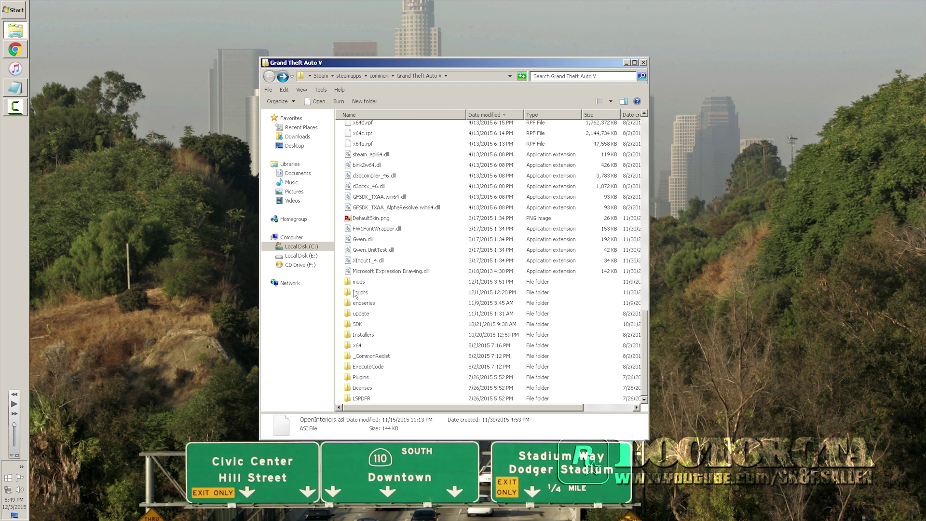
left_click(377, 317)
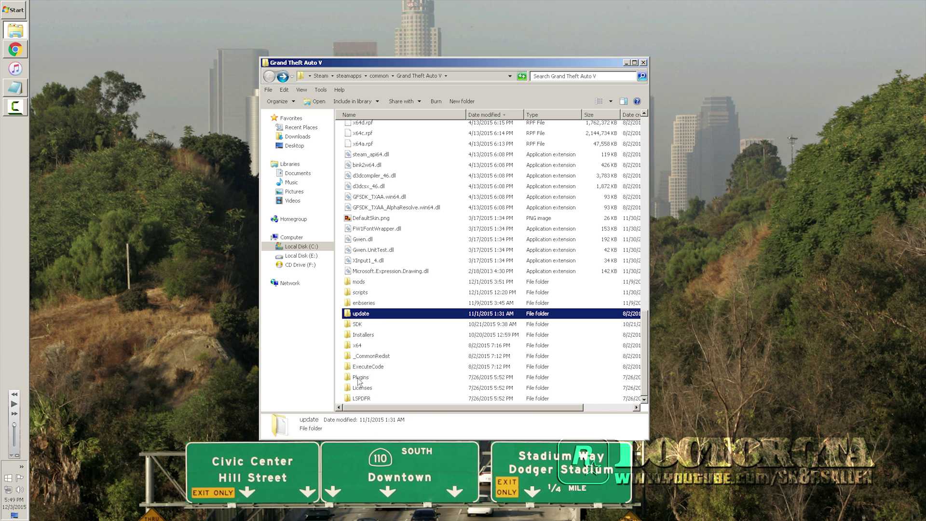
double_click(379, 377)
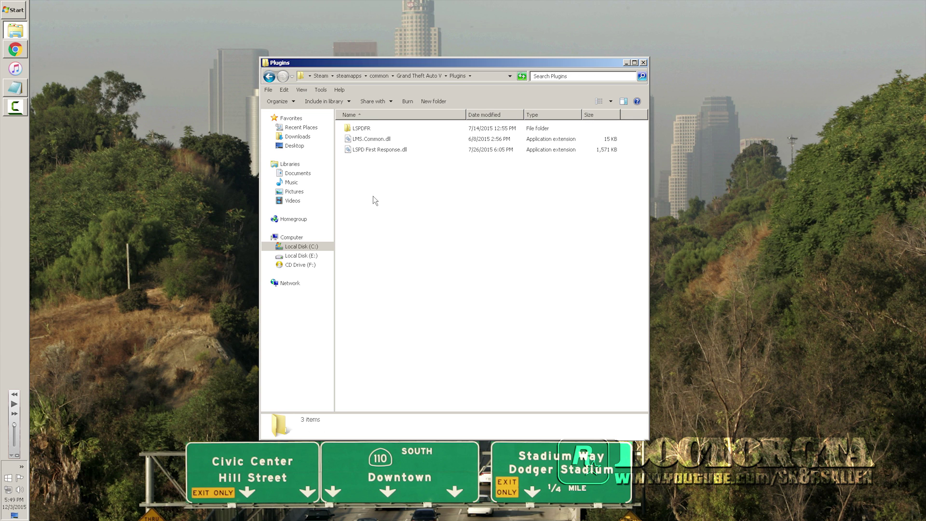
double_click(363, 130)
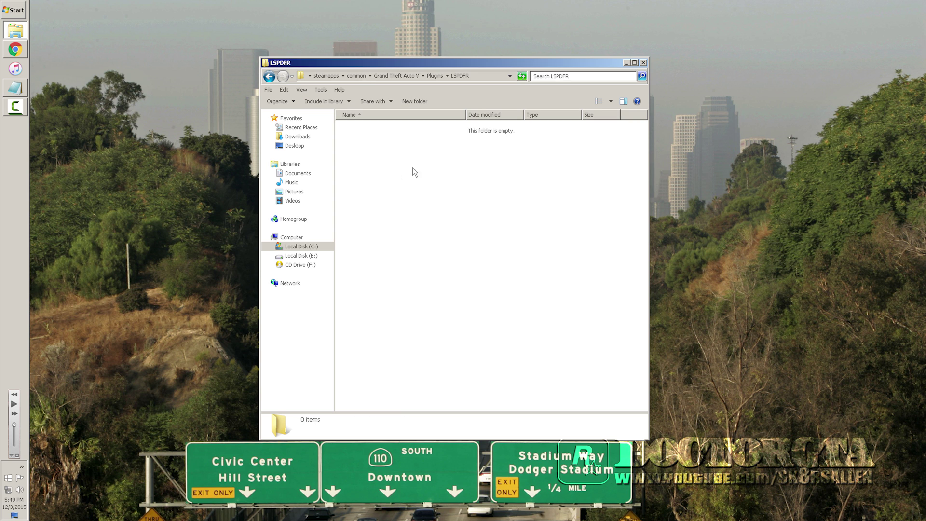
left_click(428, 77)
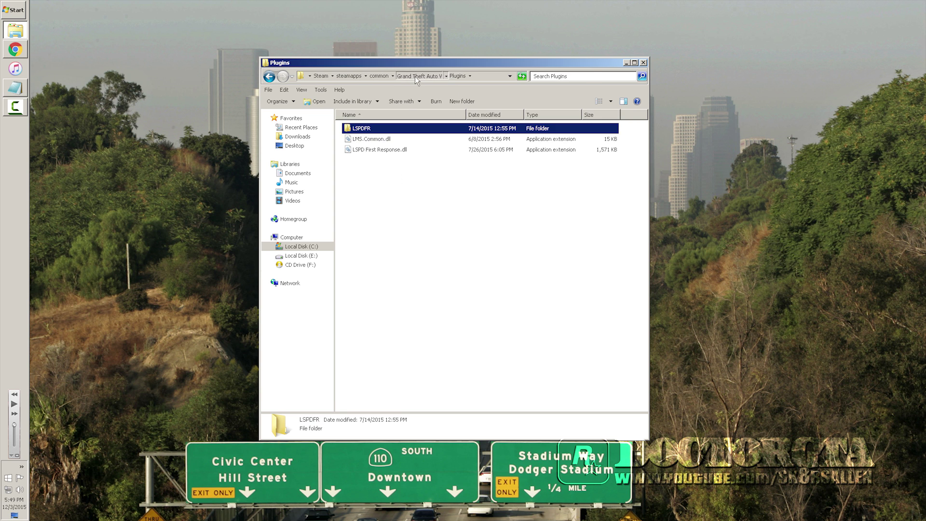
left_click(415, 76)
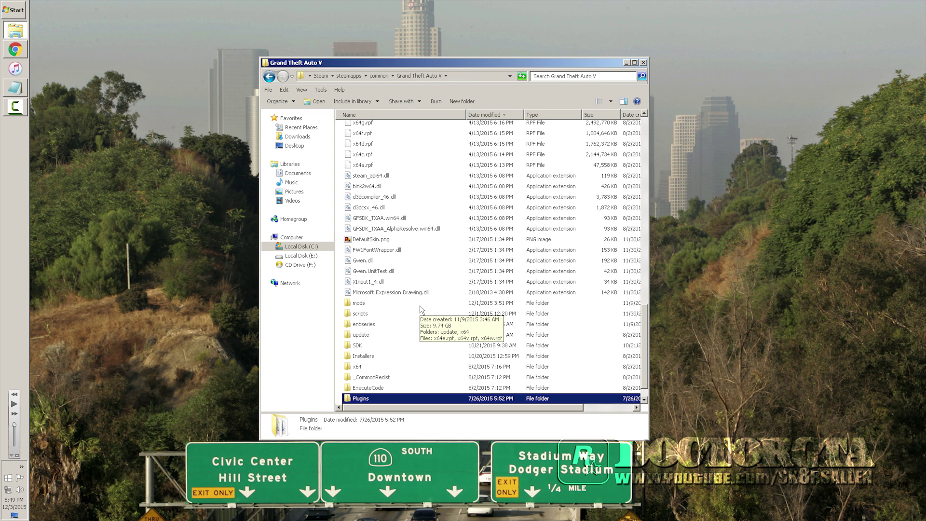
scroll(419, 305, "down", 1)
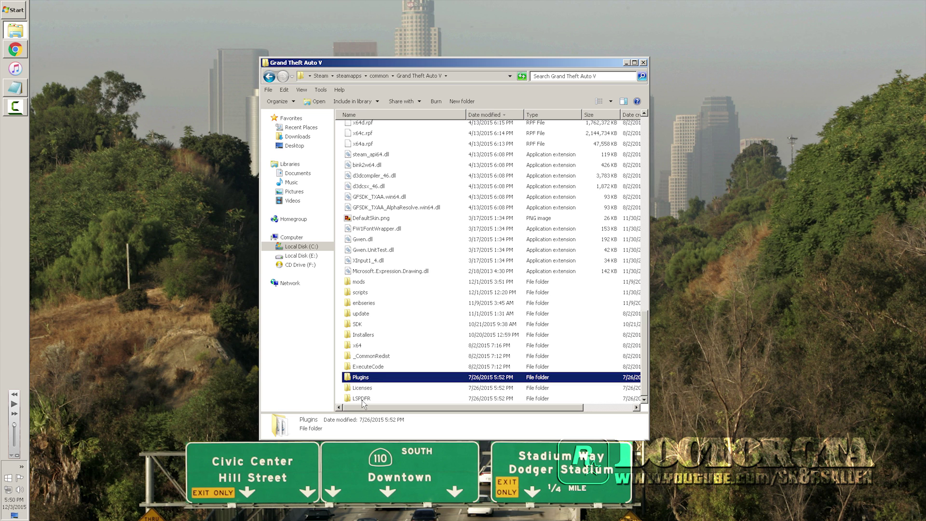
mouse_move(364, 403)
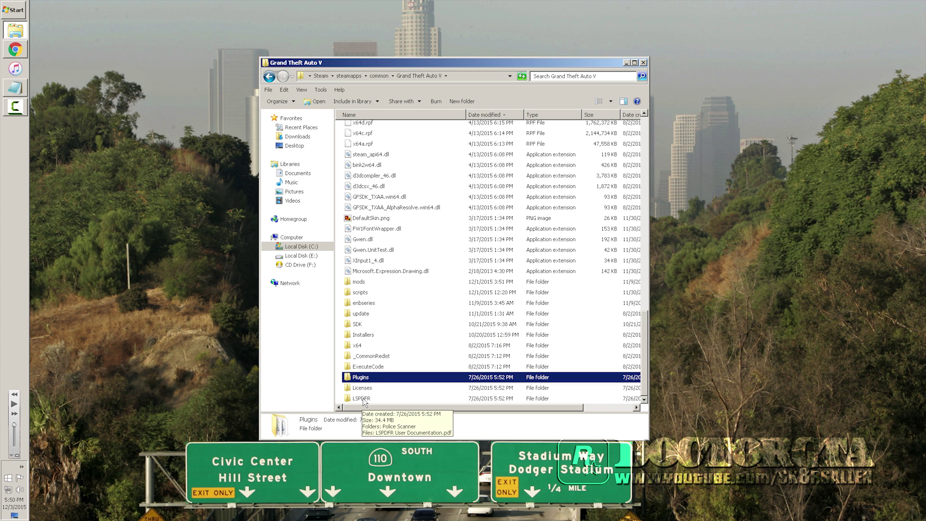
double_click(363, 399)
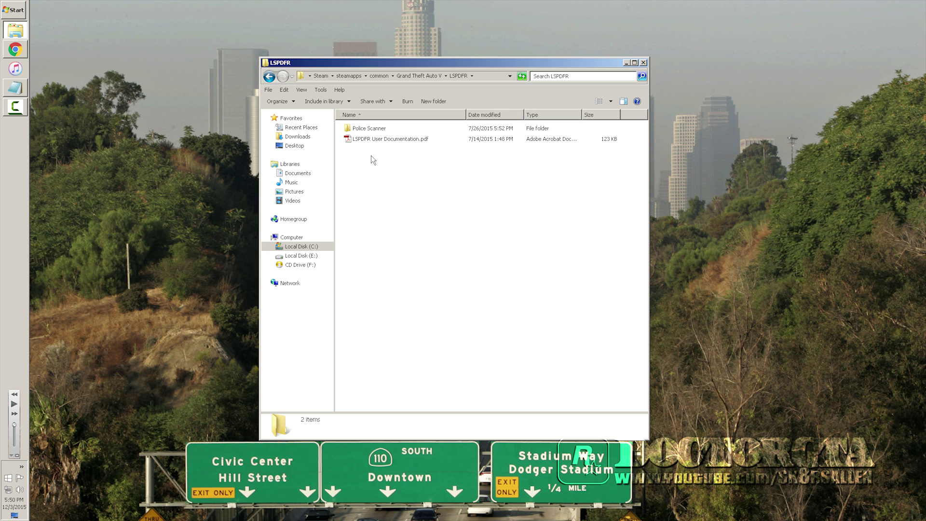
double_click(359, 128)
left_click(371, 76)
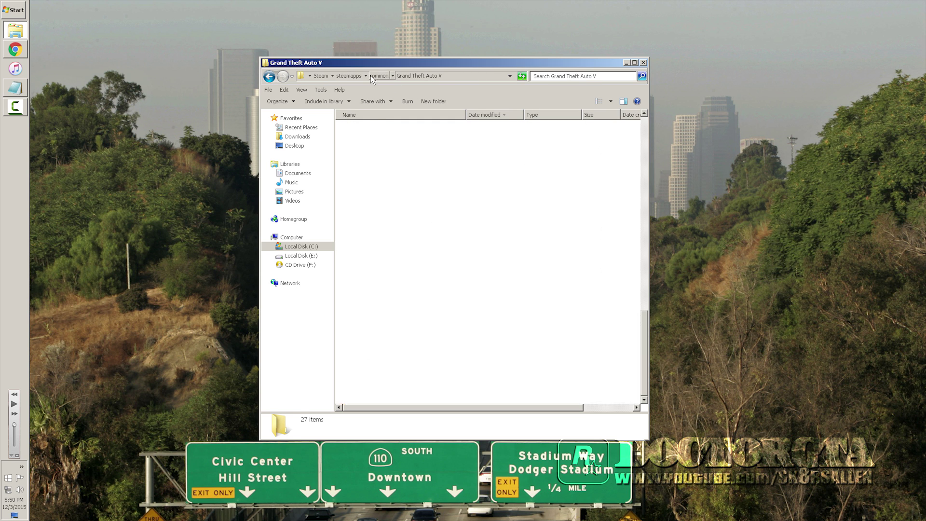
- Empty the Recycle Bin from the Desktop listing, confirm permanent deletion, and close Explorer
left_click(290, 146)
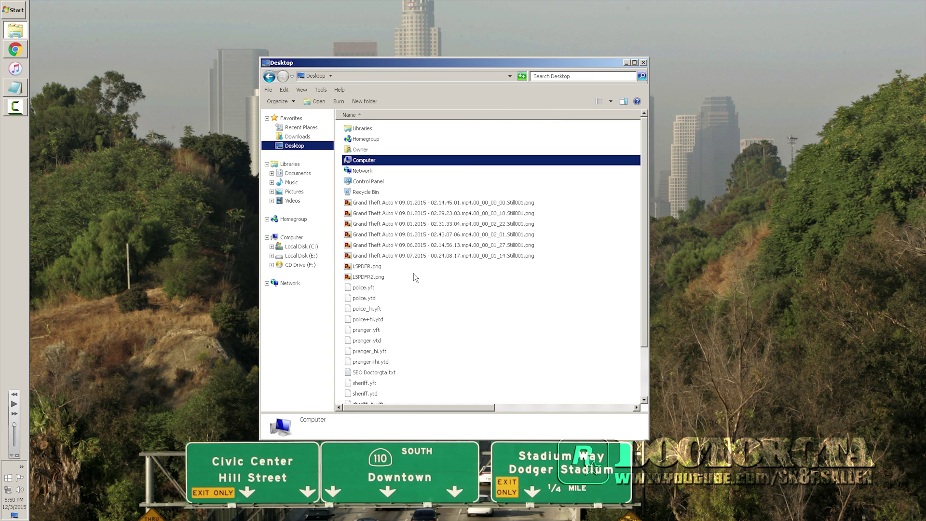
double_click(366, 191)
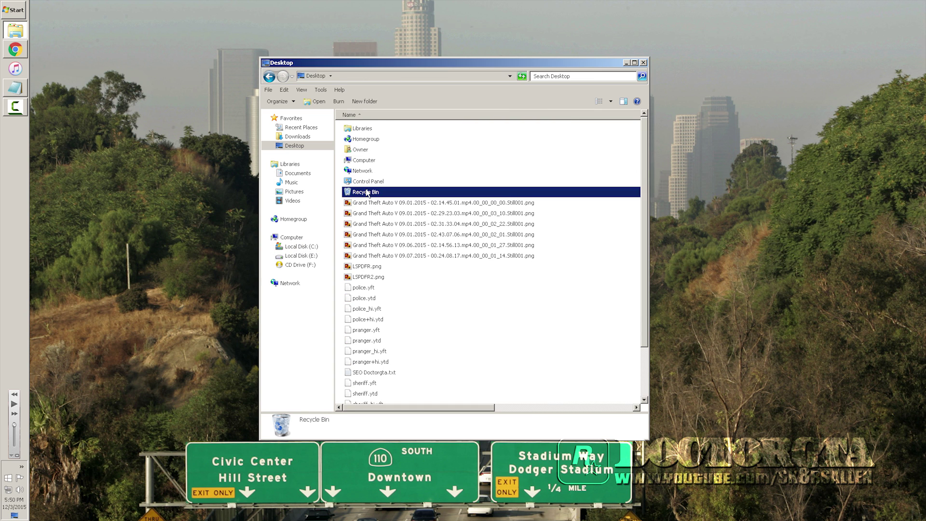
key("BackSpace")
right_click(366, 192)
left_click(390, 216)
left_click(518, 273)
left_click(644, 62)
left_click(9, 10)
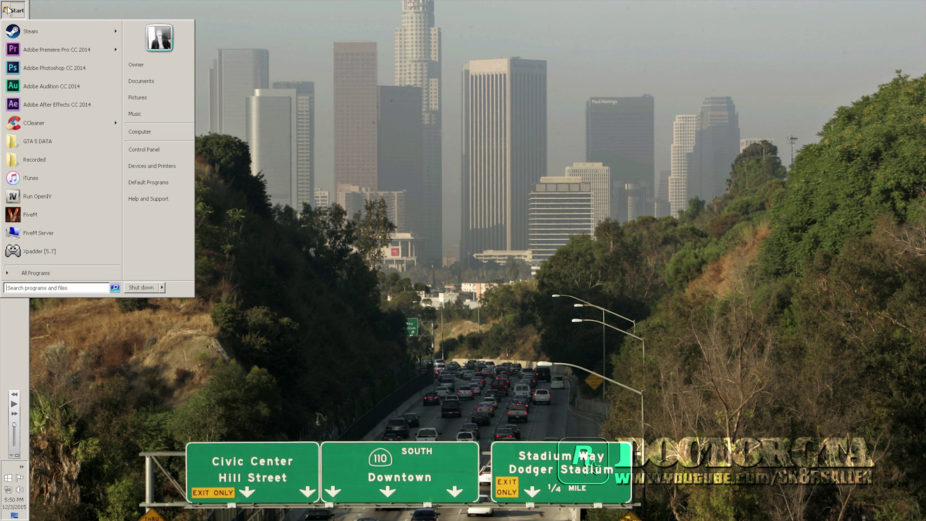
- Launch OpenIV on Grand Theft Auto V for Windows, then bring up the Start menu
left_click(85, 190)
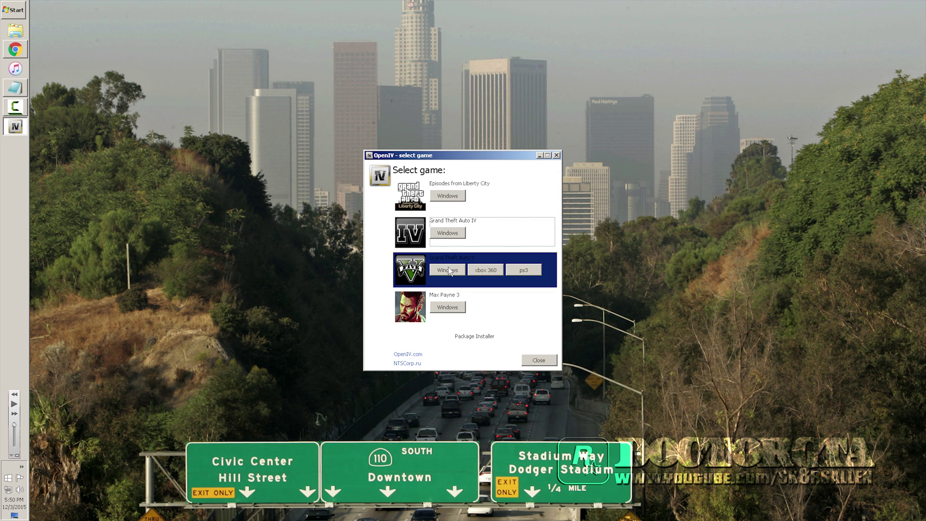
left_click(447, 267)
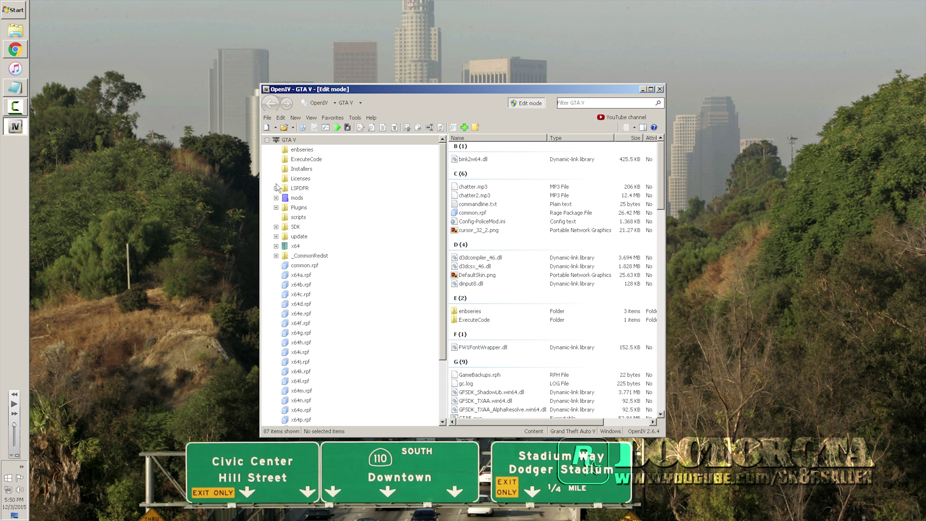
left_click(14, 10)
- In the GTA 5 DATA folder, create a folder named 'mods', merging with the existing one
left_click(71, 148)
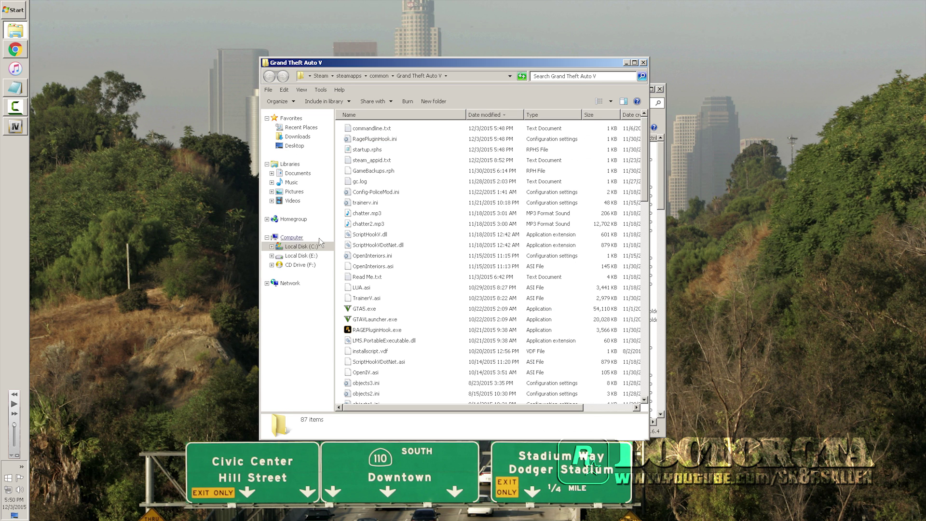
right_click(341, 295)
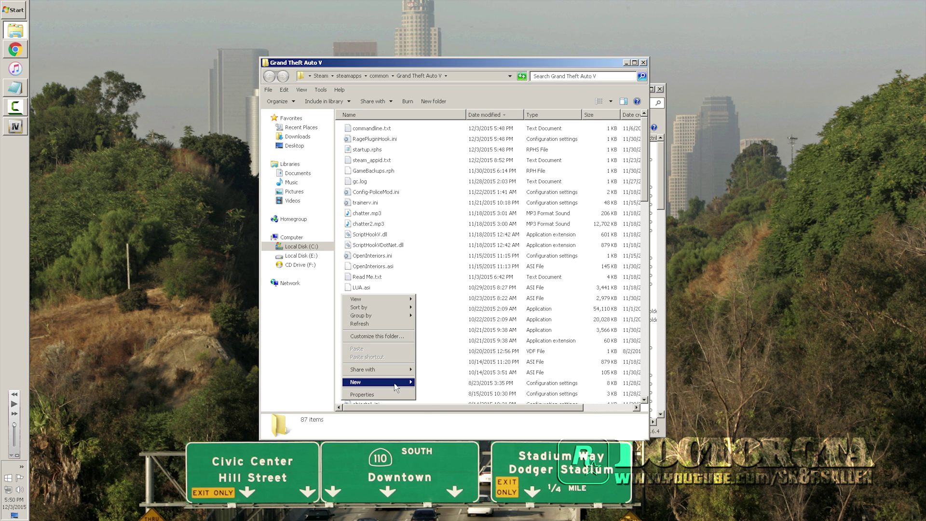
mouse_move(394, 384)
left_click(435, 383)
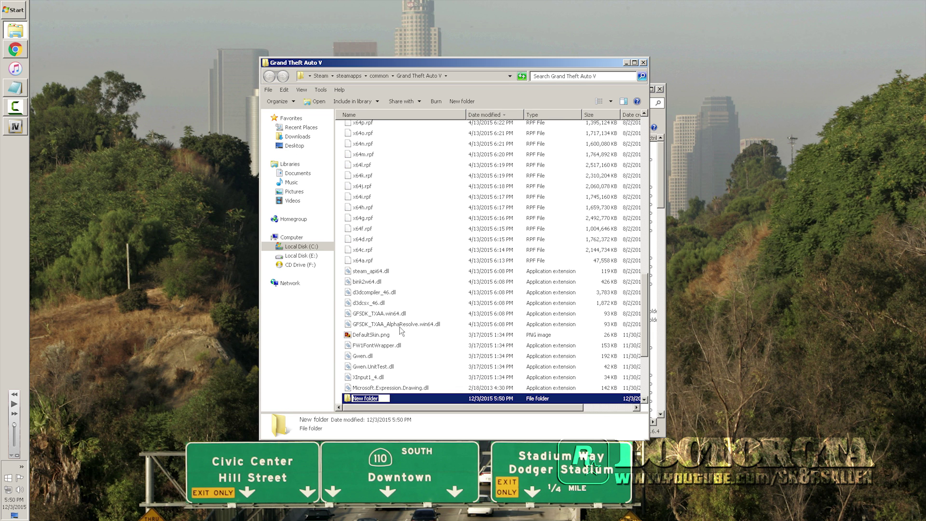
type("mods")
key("Return")
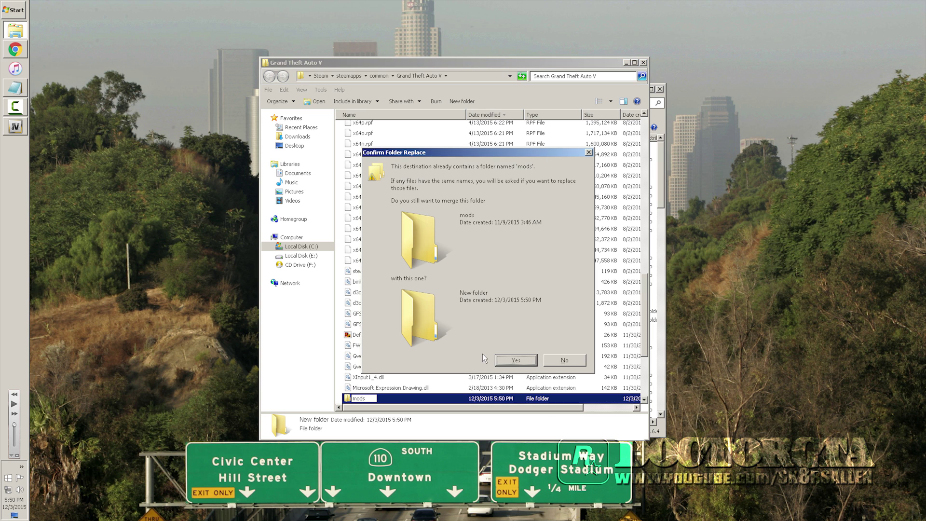
left_click(516, 360)
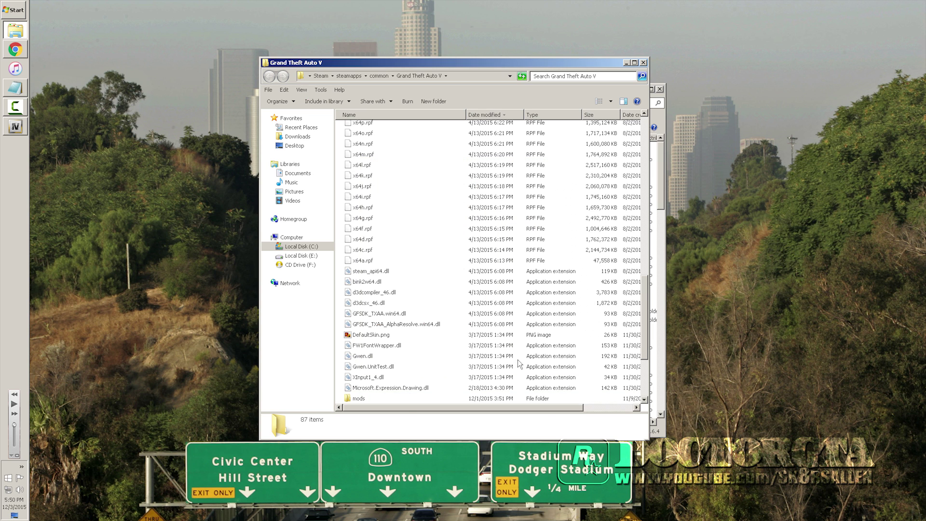
- Open the mods folder, look over its five items and select the update folder
double_click(367, 398)
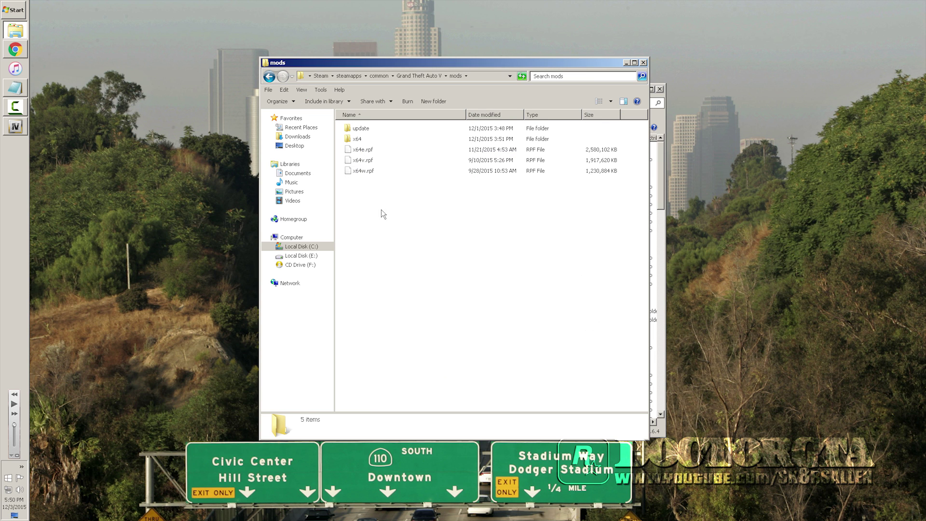
left_click_drag(381, 210, 384, 127)
left_click(378, 195)
left_click_drag(382, 182, 385, 127)
left_click(381, 193)
left_click(366, 128)
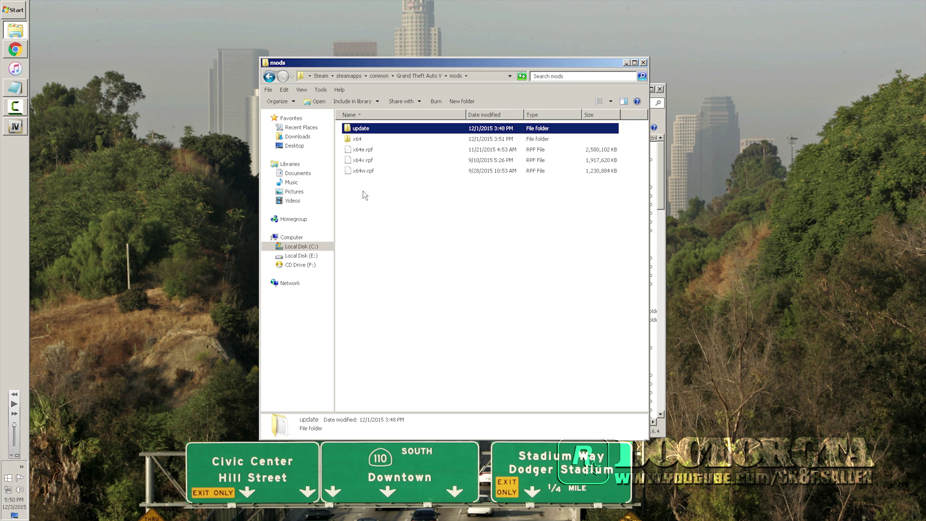
- Return to the Grand Theft Auto V folder and look at x64e.rpf's actions
left_click(419, 76)
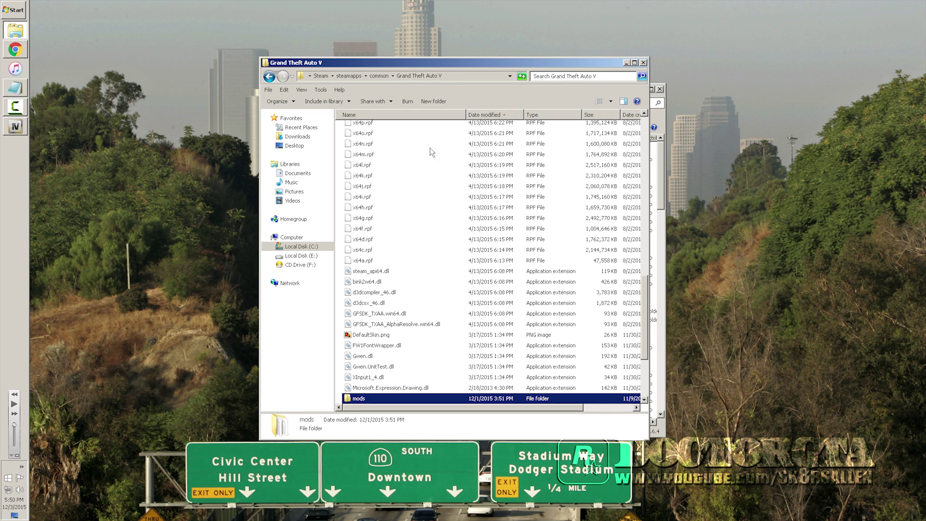
scroll(395, 268, "down", 3)
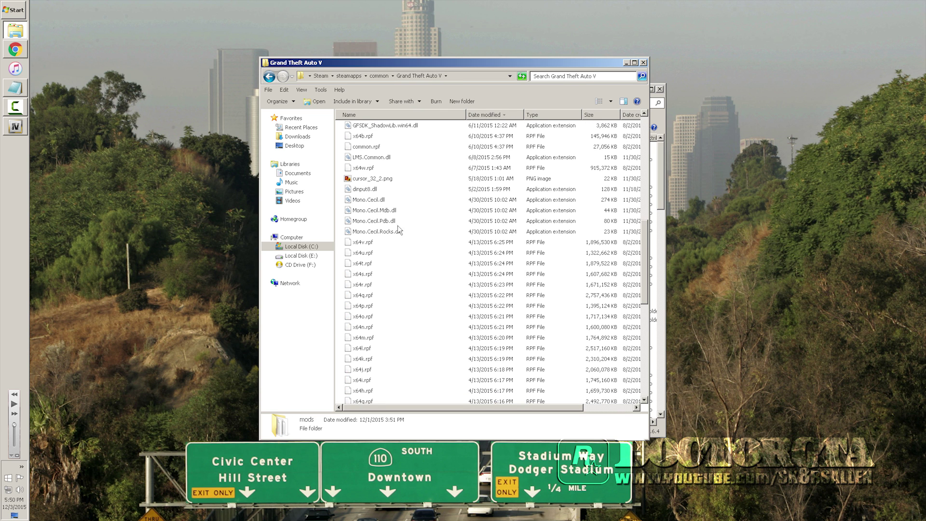
scroll(380, 333, "down", 4)
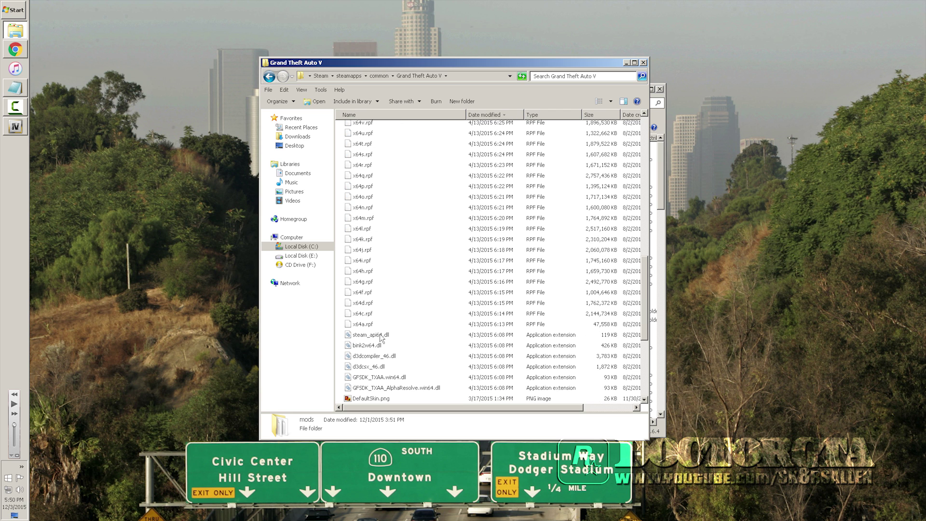
scroll(359, 285, "up", 15)
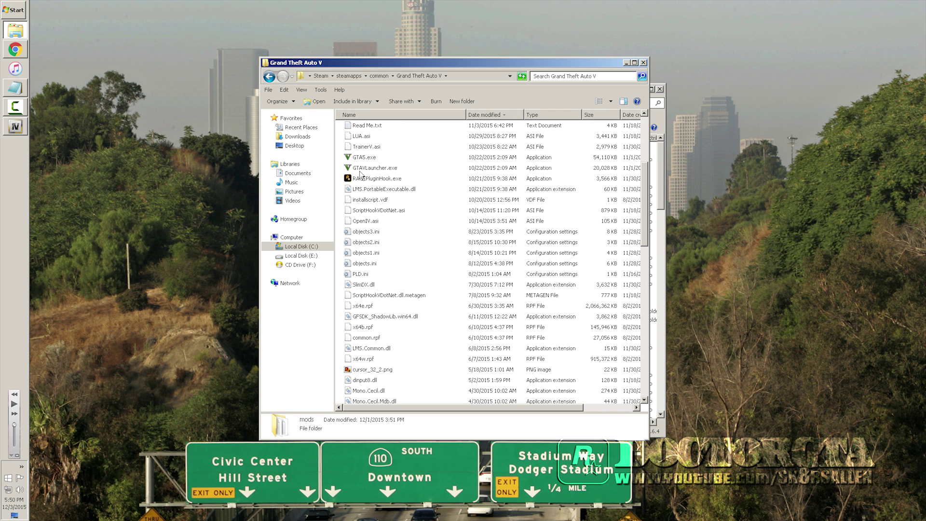
right_click(362, 305)
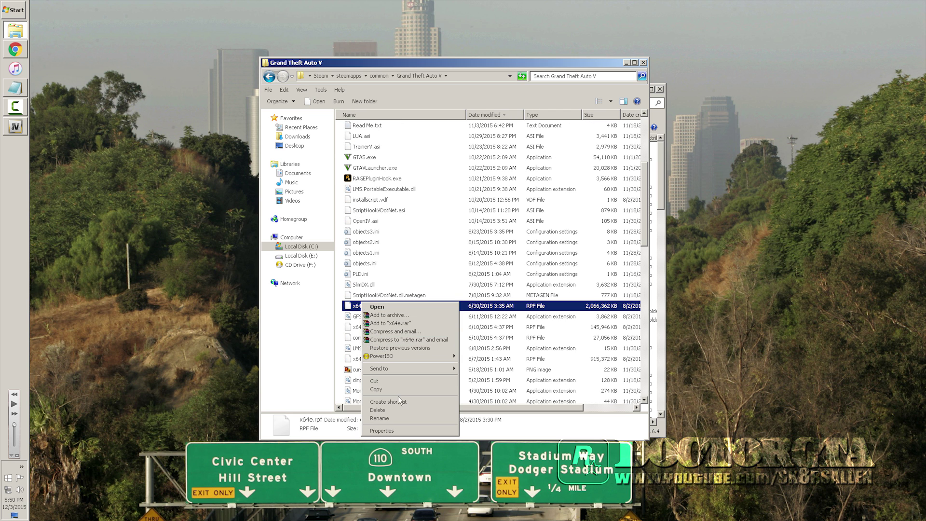
left_click(600, 263)
- Reopen the mods folder, refresh its listing and select x64e.rpf
scroll(446, 318, "down", 15)
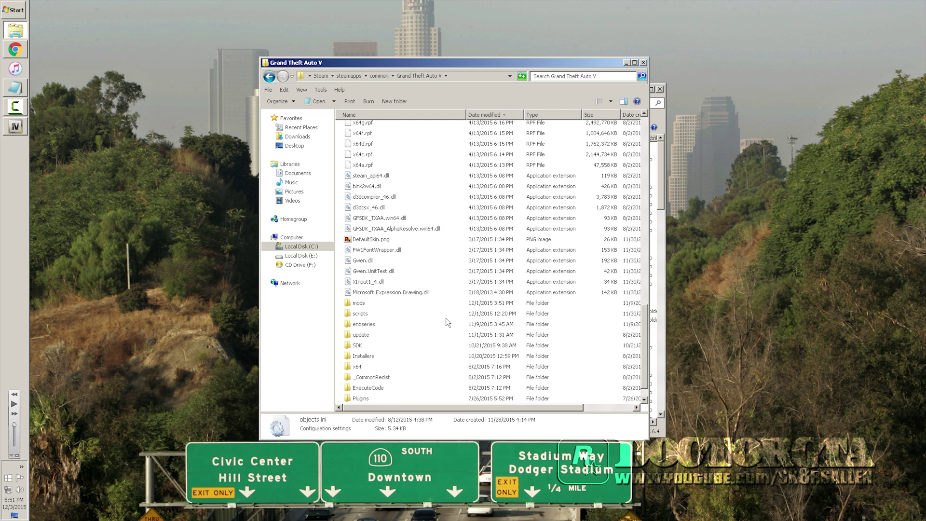
double_click(360, 303)
right_click(379, 215)
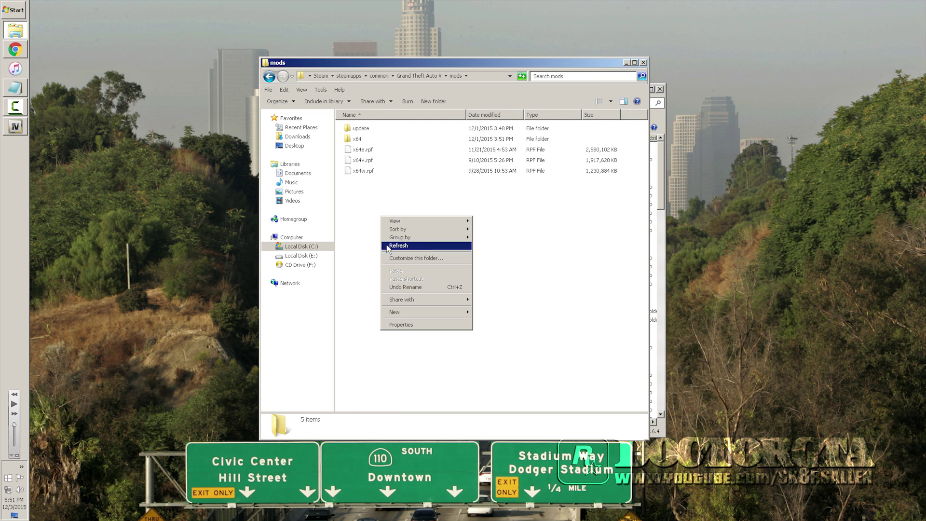
left_click(363, 252)
left_click(367, 151)
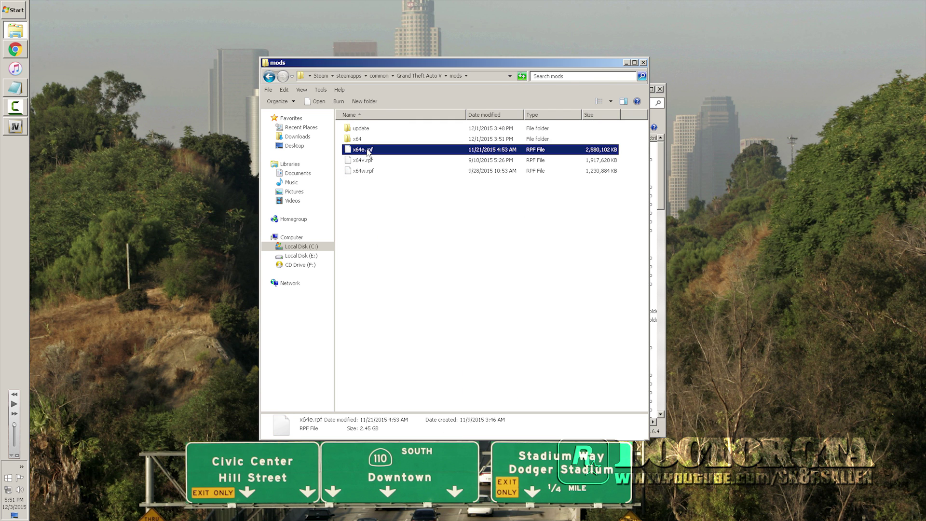
- Close Explorer and open mods\x64e.rpf\levels\gta5\vehicles.rpf in OpenIV
left_click(643, 62)
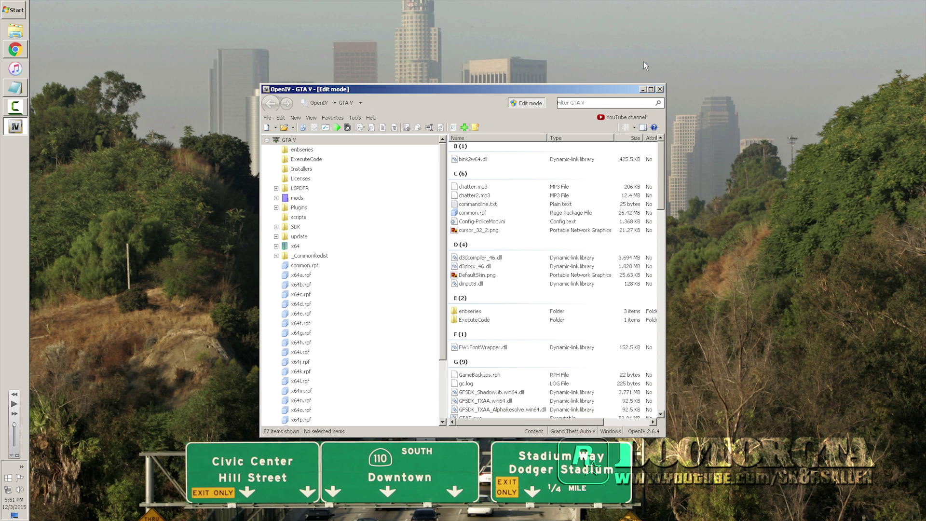
left_click_drag(351, 91, 306, 86)
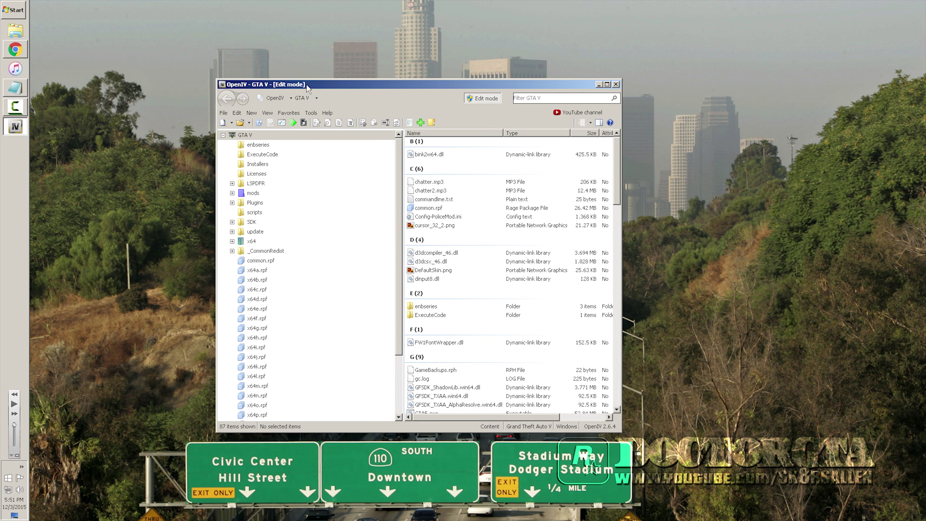
left_click(251, 193)
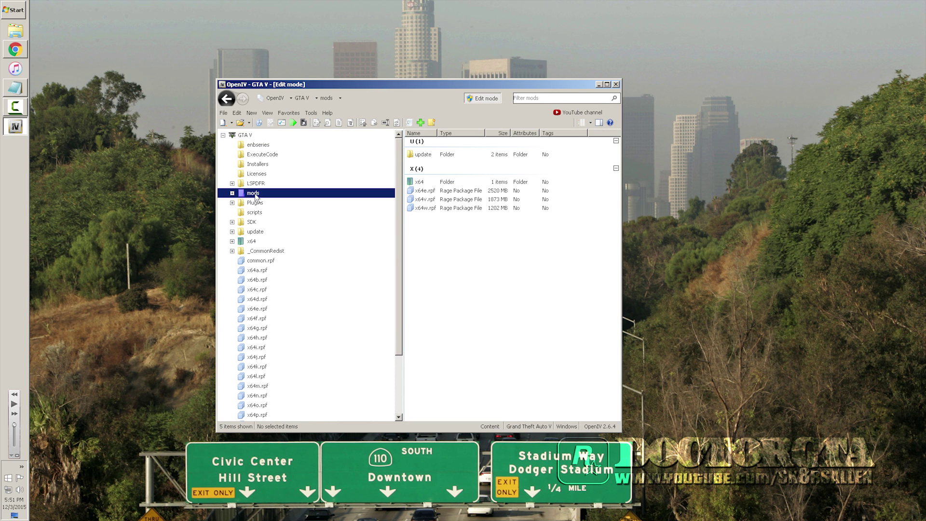
double_click(426, 191)
double_click(423, 157)
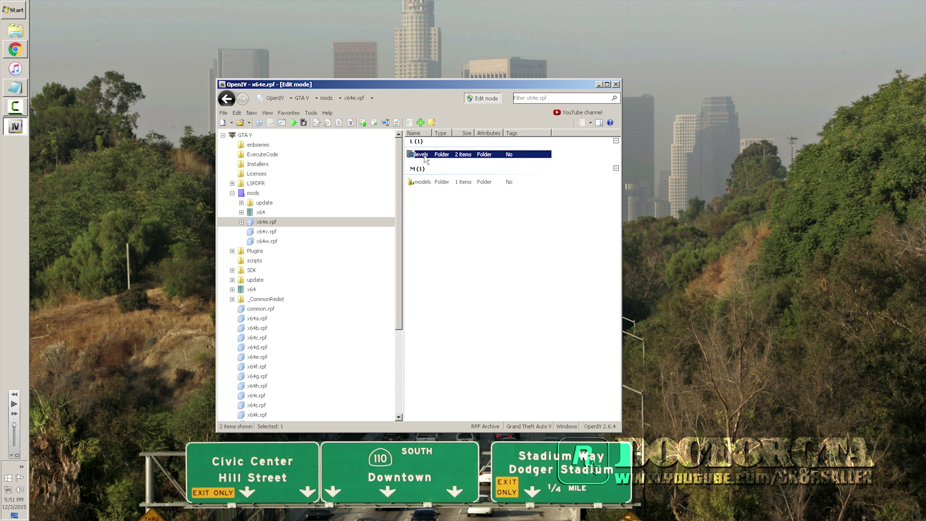
double_click(418, 167)
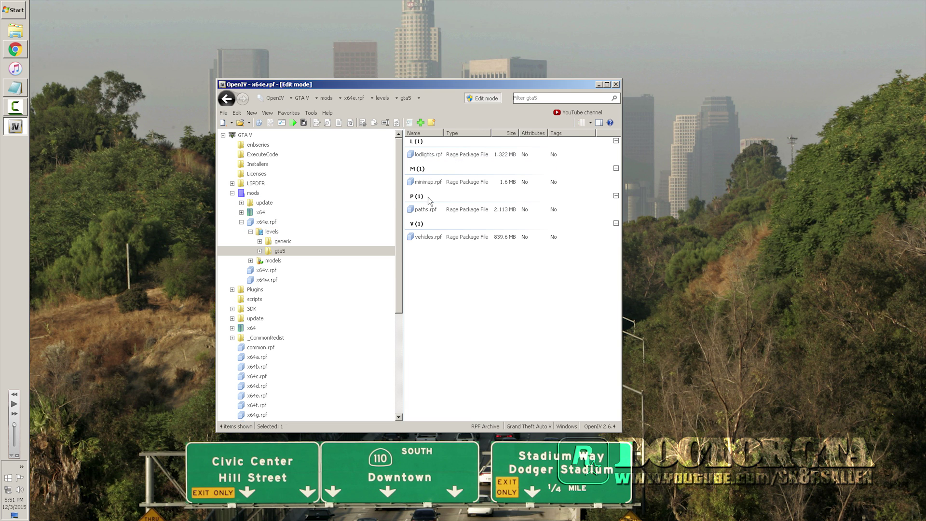
double_click(427, 237)
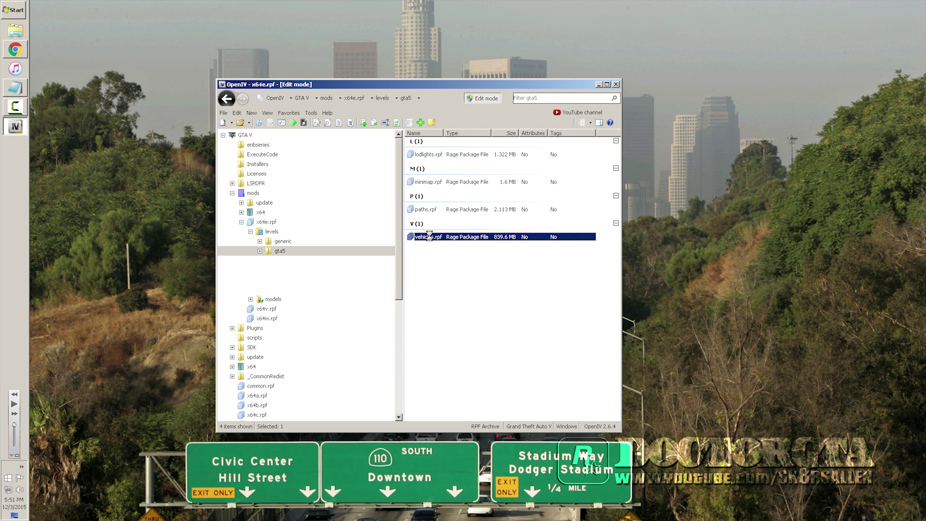
- Browse the vehicle files, then bring up a file picker listing the desktop files
left_click(497, 246)
scroll(470, 292, "down", 15)
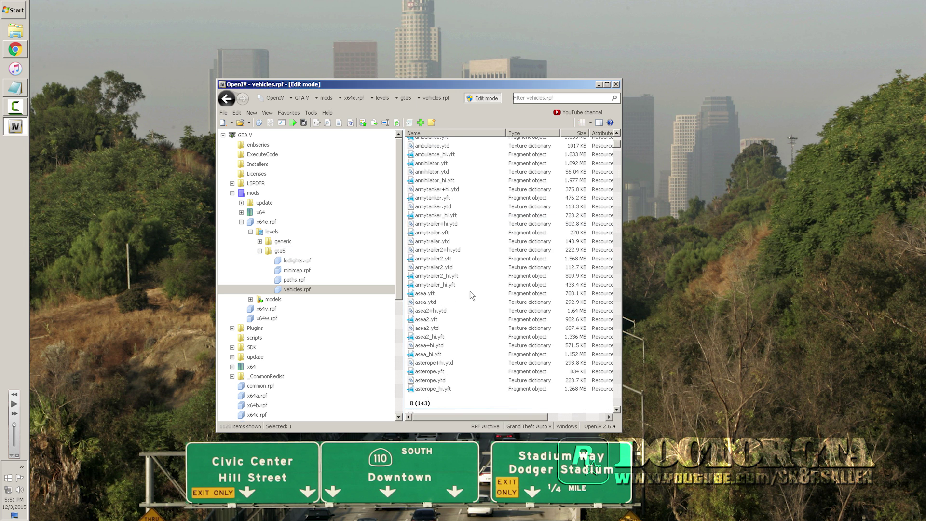
scroll(472, 295, "down", 7)
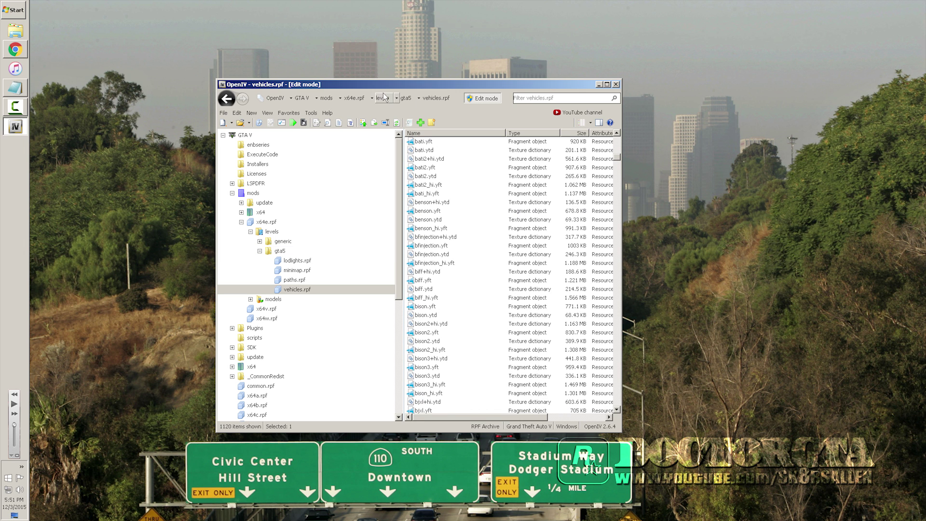
left_click(413, 121)
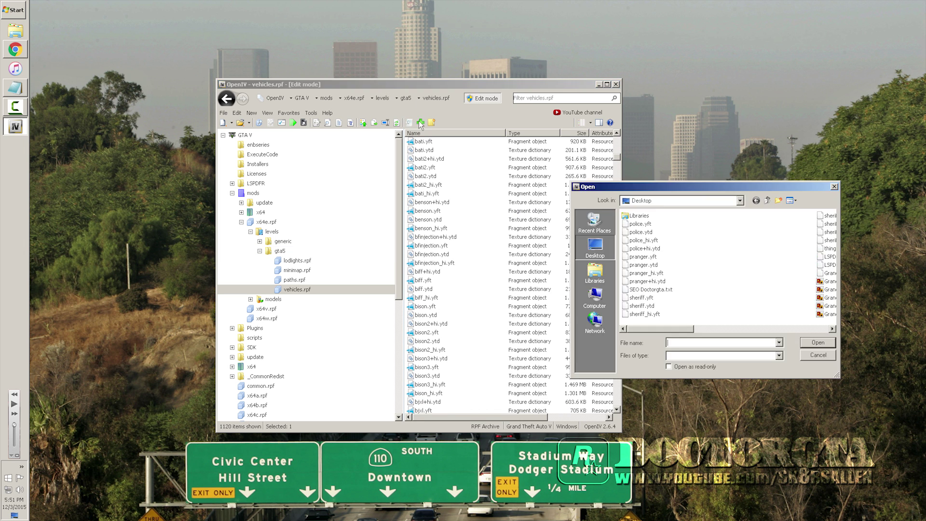
- Pick a couple of files in the desktop picker, then dismiss it
left_click(635, 240)
left_click(641, 256)
left_click(811, 354)
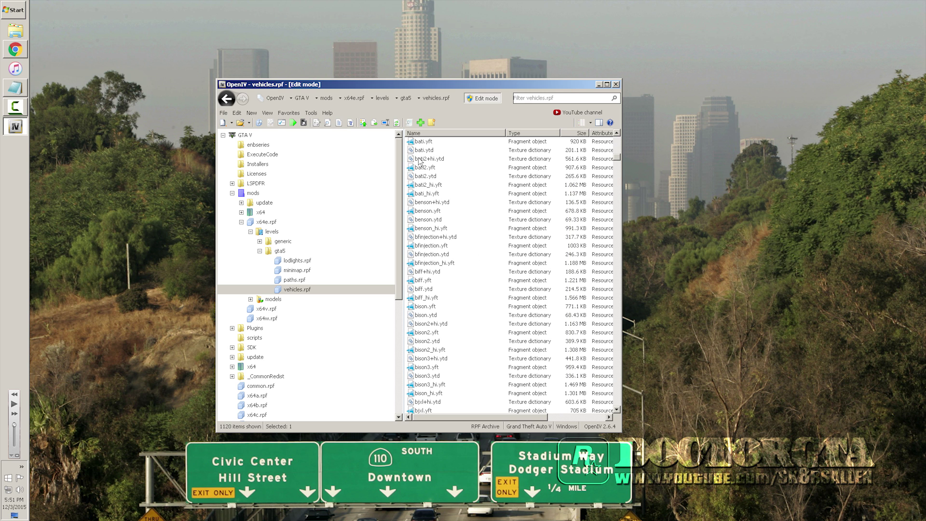
scroll(472, 272, "down", 6)
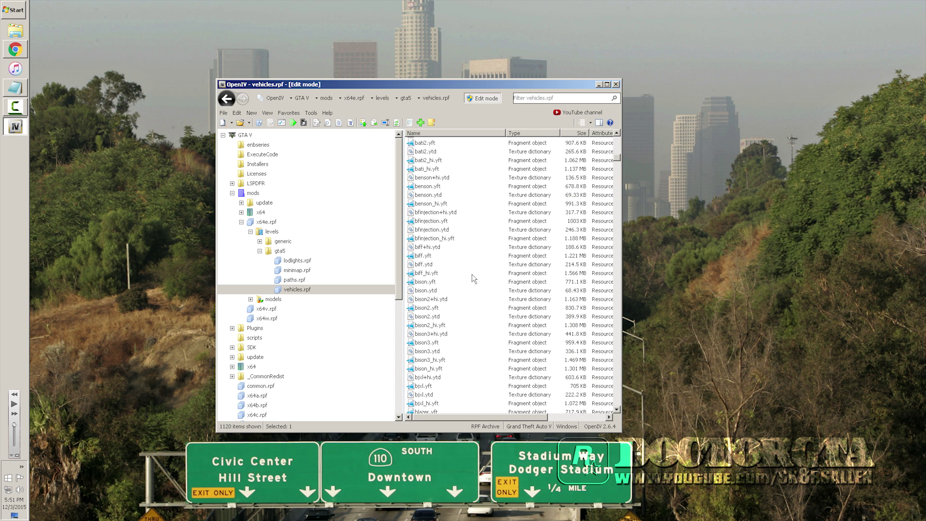
- Filter the vehicles.rpf list by 'police' and select police.yft
left_click(545, 98)
type("police")
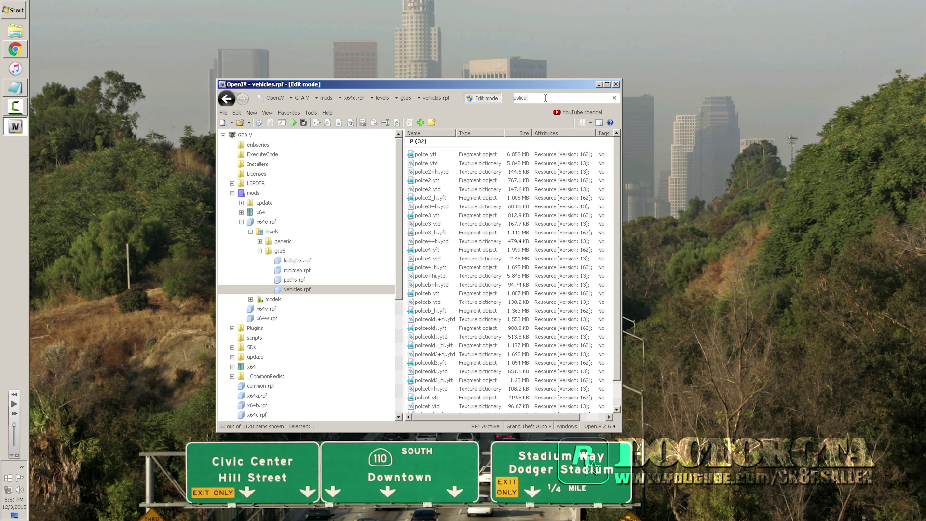
left_click(455, 154)
double_click(455, 155)
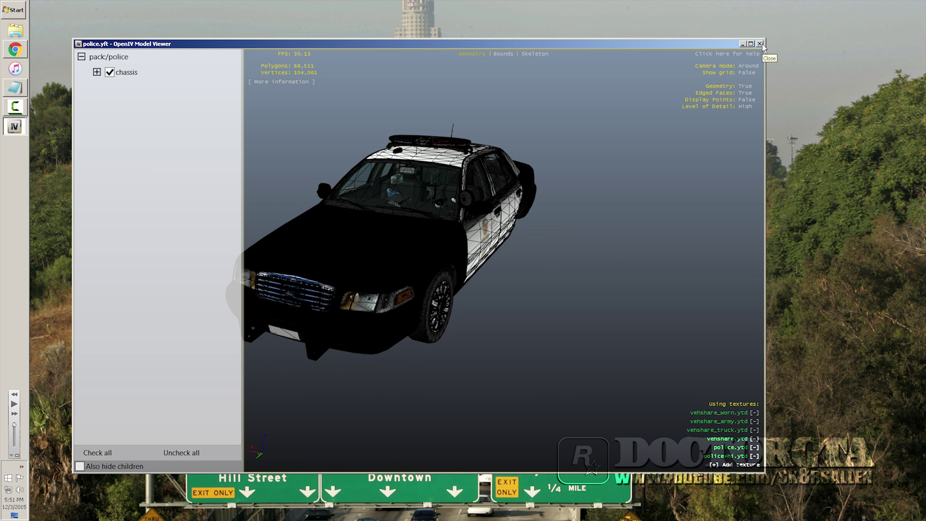
scroll(415, 287, "down", 5)
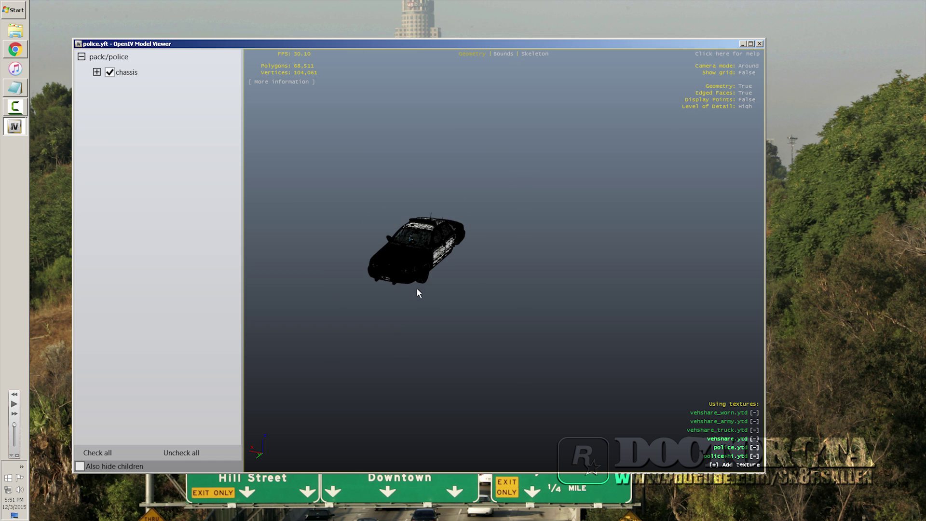
left_click(759, 44)
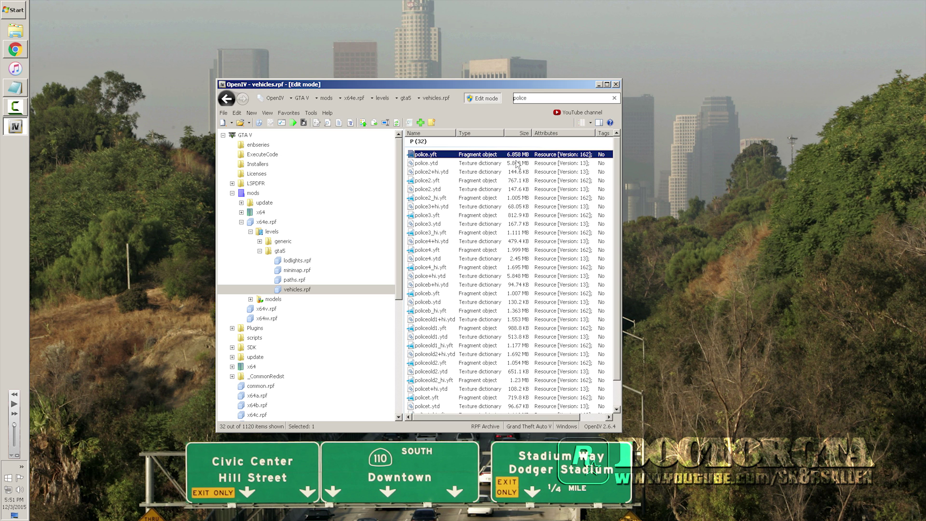
- Step through the police files: police.yft, police.ytd, police2 variants and police3_hi.yft
left_click(446, 164)
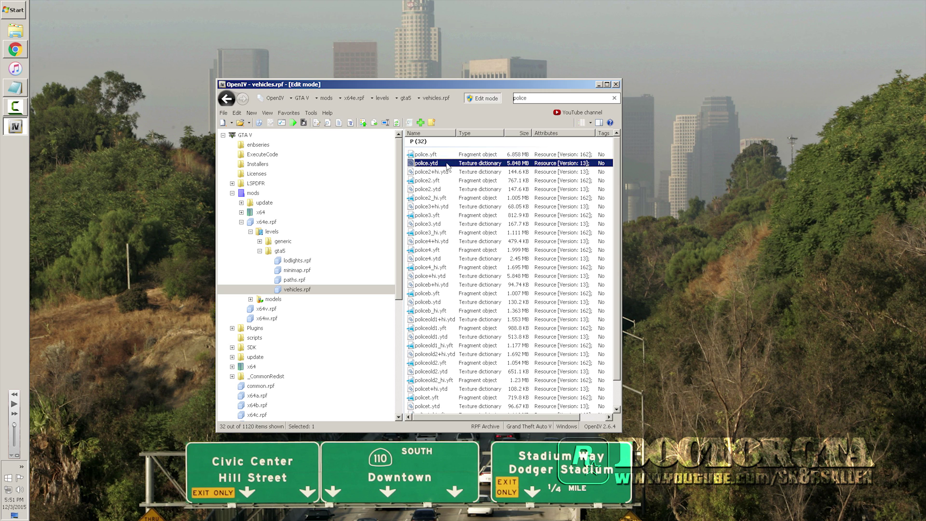
double_click(422, 156)
left_click(423, 171)
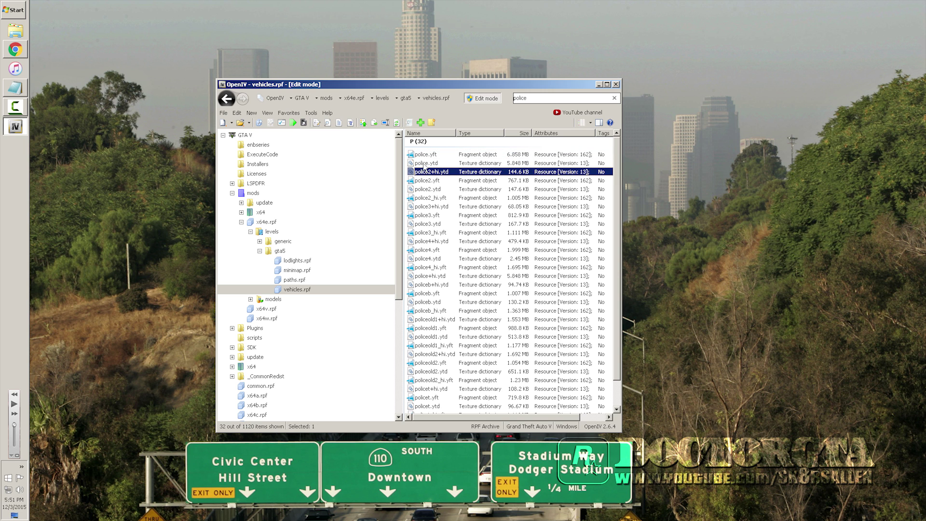
left_click(422, 164)
left_click(425, 179)
left_click(425, 173)
left_click(427, 164)
left_click(427, 155)
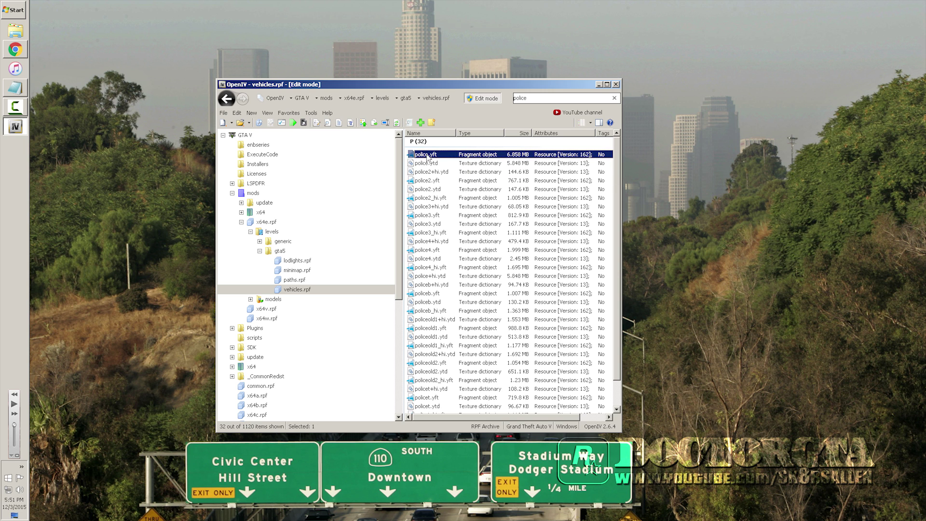
left_click(428, 172)
left_click(428, 189)
left_click(428, 180)
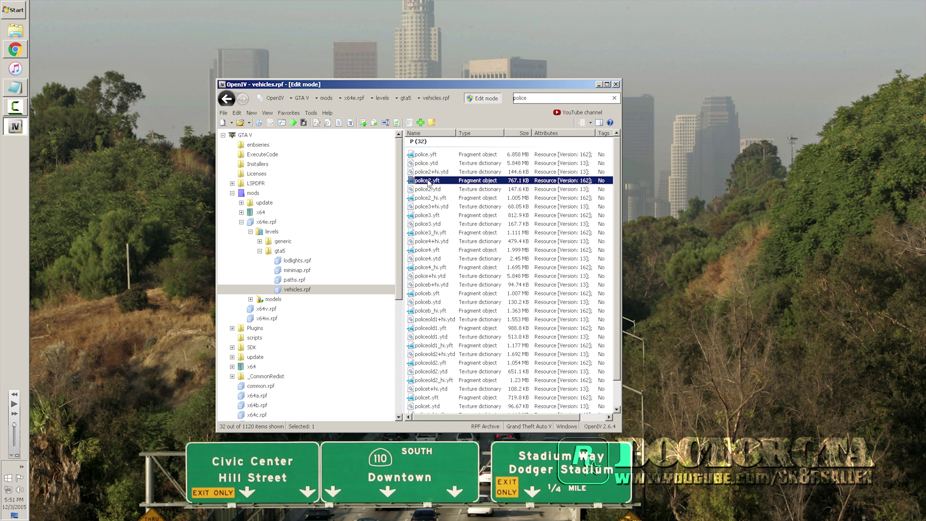
left_click(437, 231)
scroll(437, 233, "down", 1)
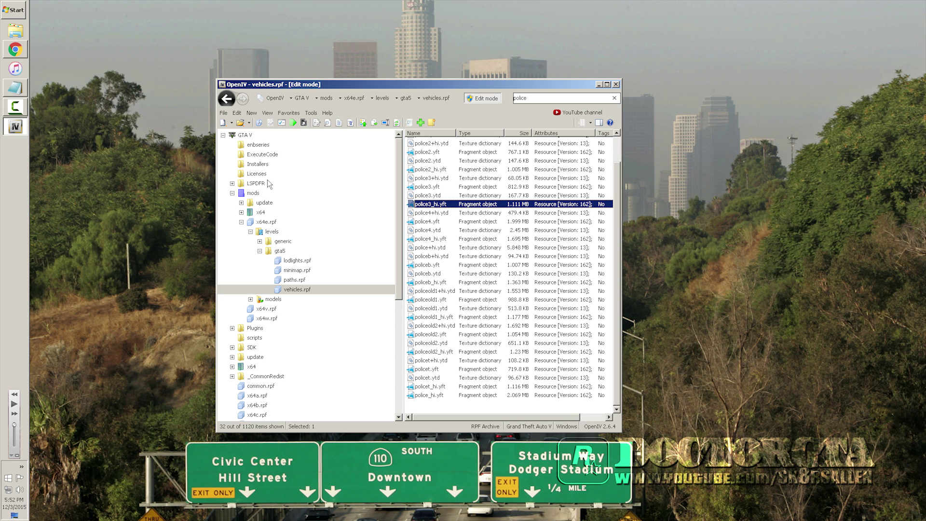
- Browse mods\update\x64\dlcpacks, checking patchday1ng, patchday3ng, patchday4ng and patchday3ng's dlc.rpf
left_click(241, 222)
left_click(241, 202)
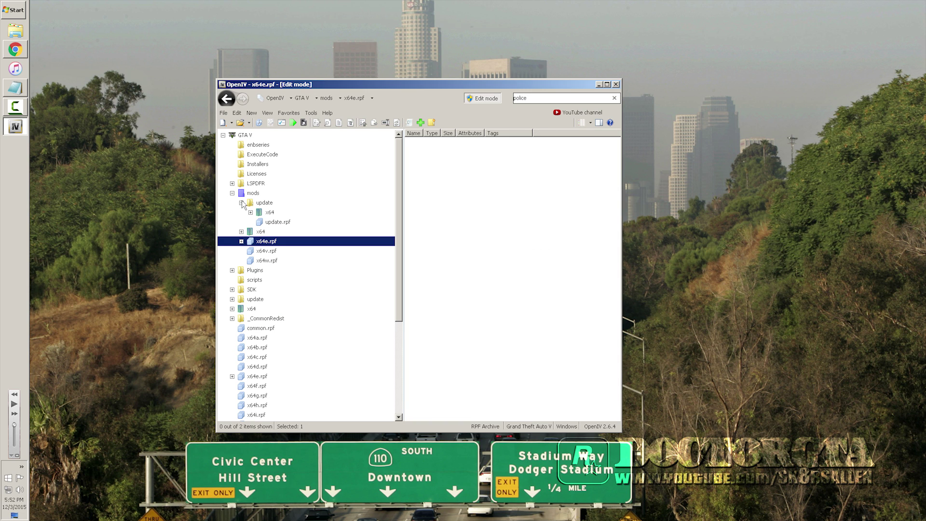
left_click(251, 212)
left_click(259, 222)
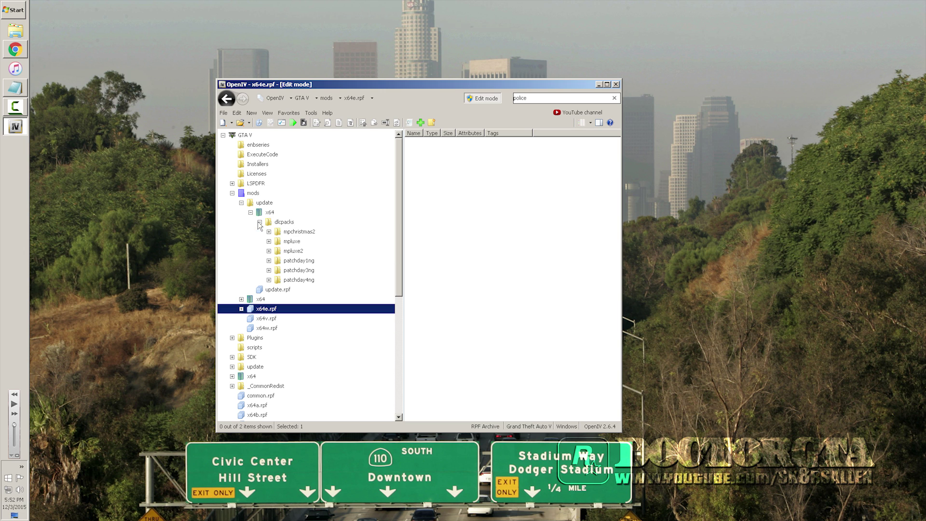
left_click(296, 279)
left_click(296, 271)
left_click(295, 263)
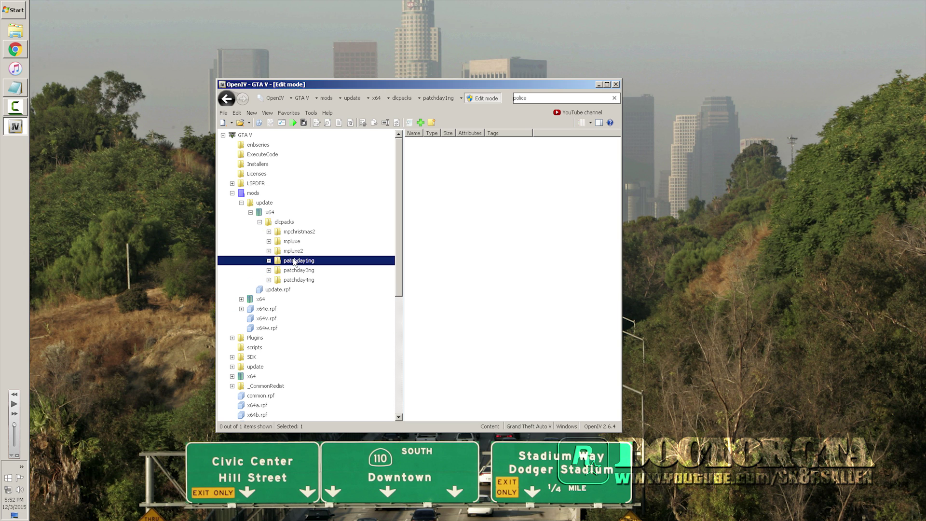
left_click(295, 270)
left_click(297, 281)
left_click(269, 270)
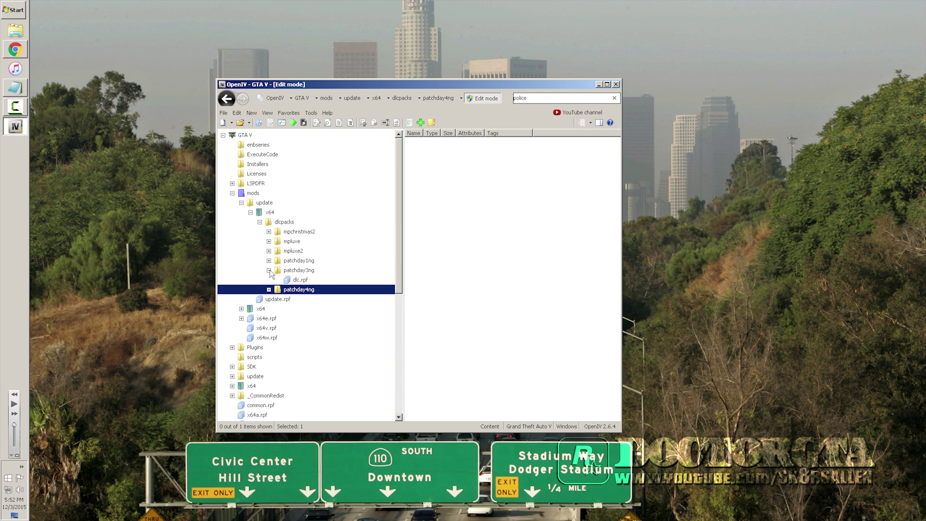
left_click(294, 281)
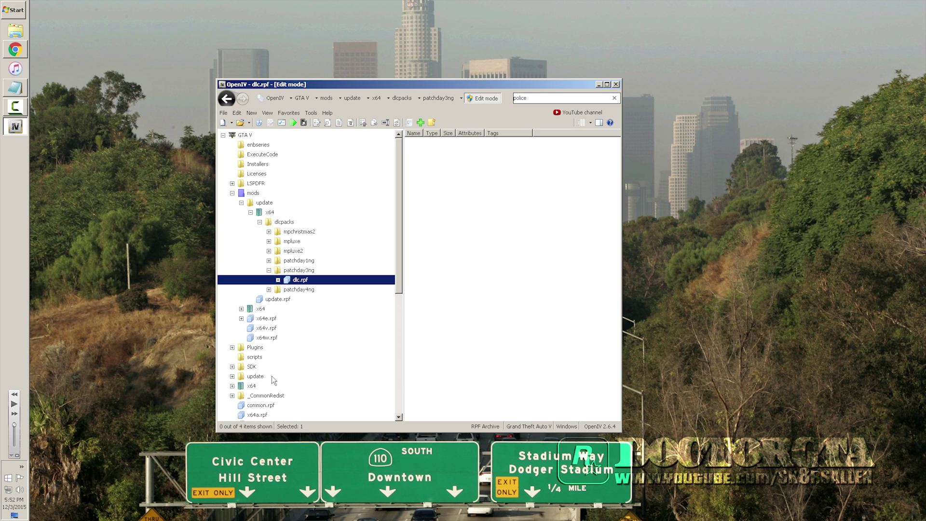
left_click(271, 320)
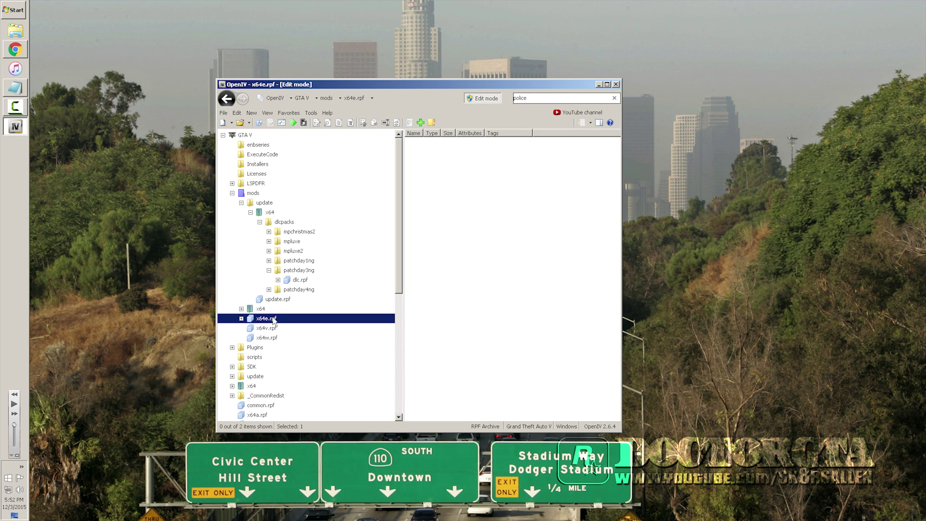
- Collapse the mods folder, clear the police filter and quit OpenIV
left_click(232, 193)
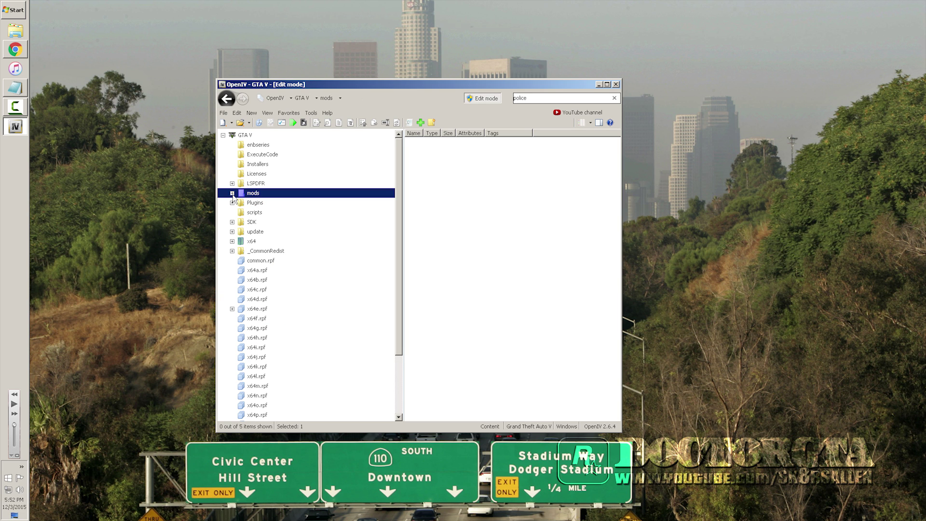
left_click(614, 98)
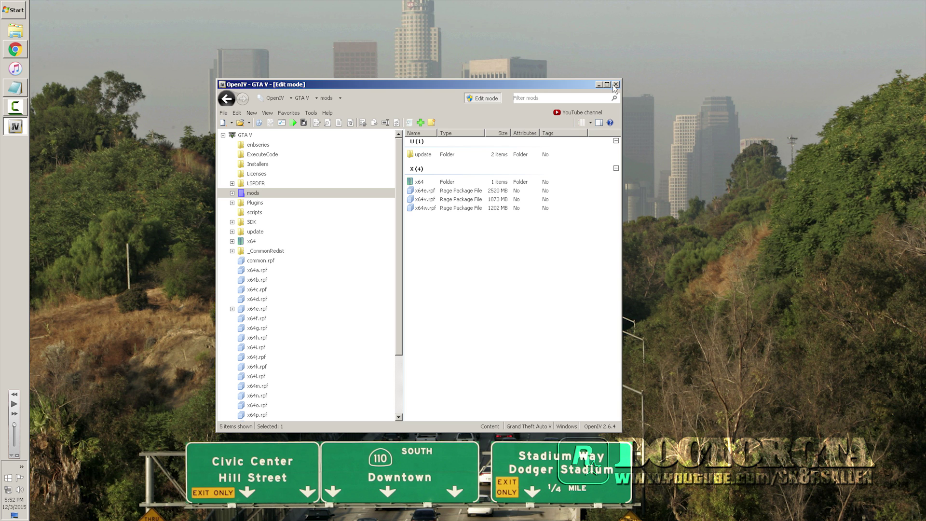
left_click(616, 85)
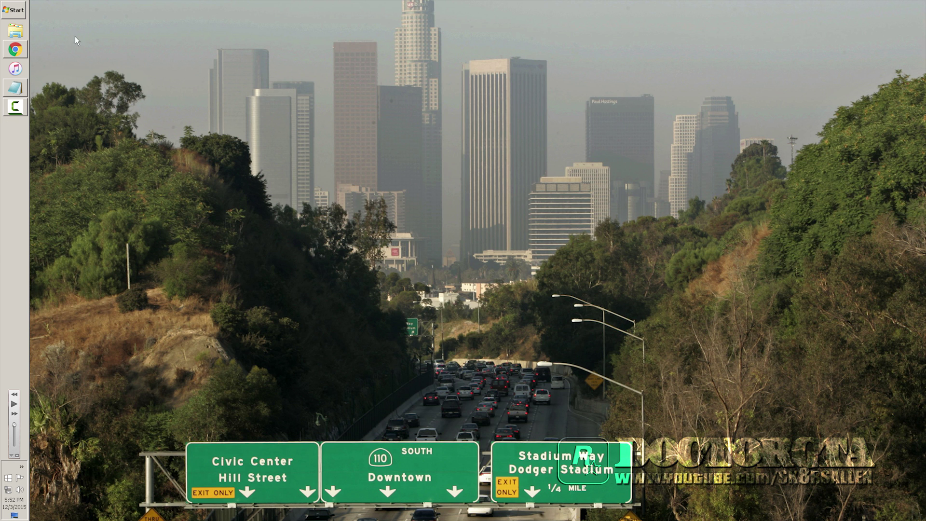
- Relaunch OpenIV for the Windows version of GTA V
left_click(13, 10)
left_click(75, 193)
left_click(430, 268)
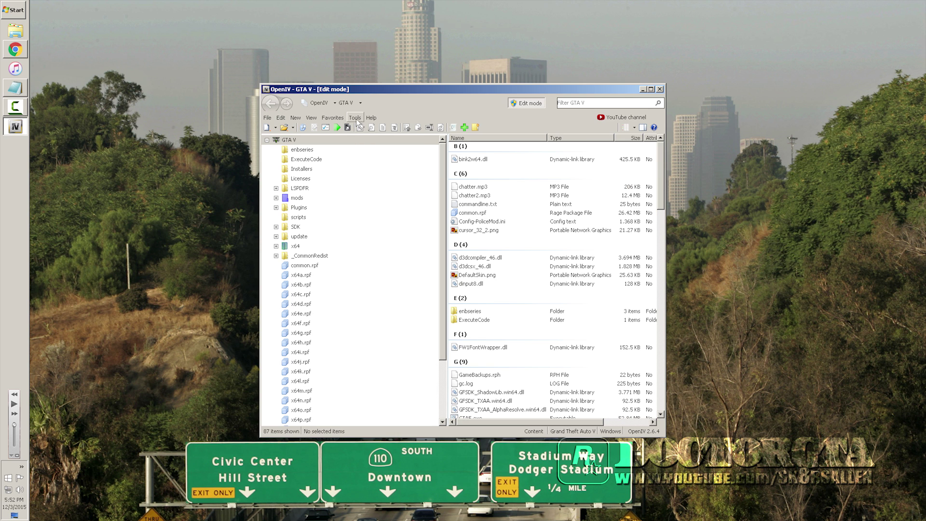
- Verify in the ASI Manager that ASI Loader and OpenIV.ASI read INSTALLED, then close OpenIV
left_click(357, 119)
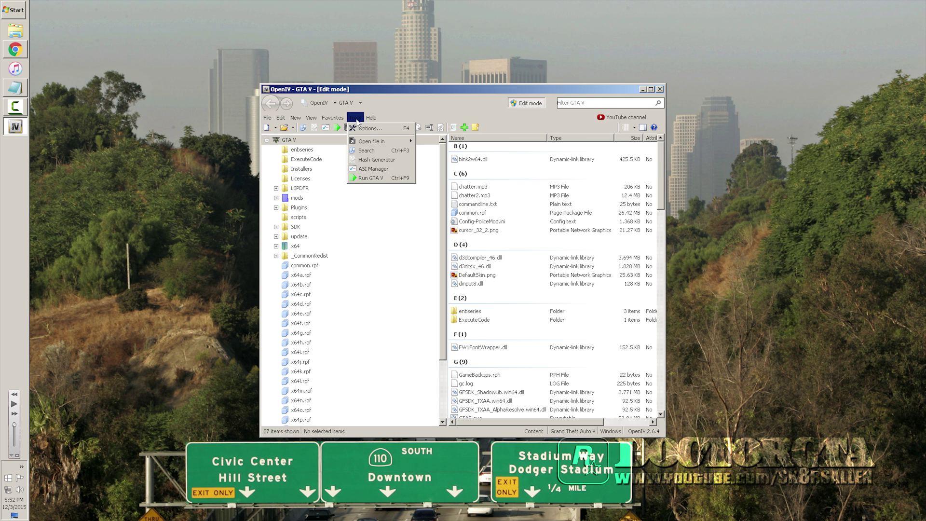
left_click(363, 169)
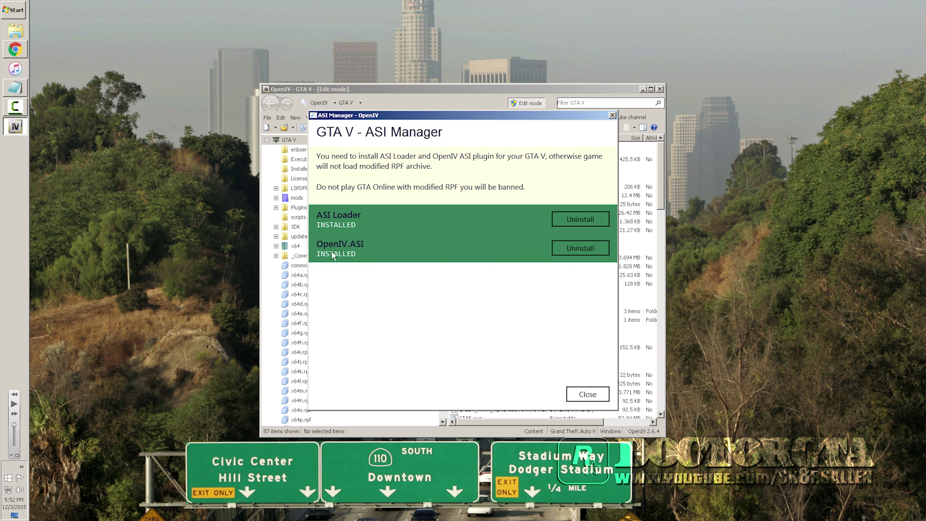
left_click(582, 393)
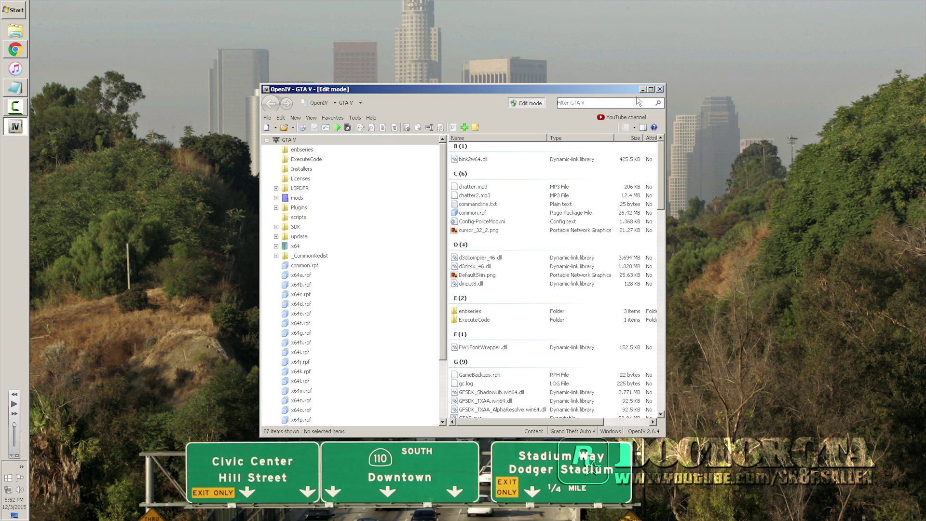
left_click(660, 89)
- Open the GTA 5 DATA game folder from the Start menu and select OpenIV.asi
left_click(13, 9)
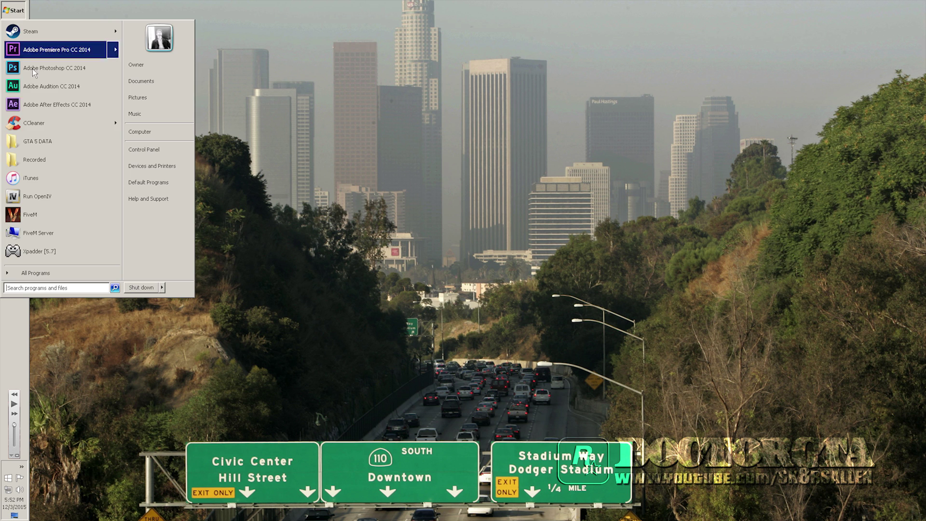
left_click(80, 144)
left_click(403, 298)
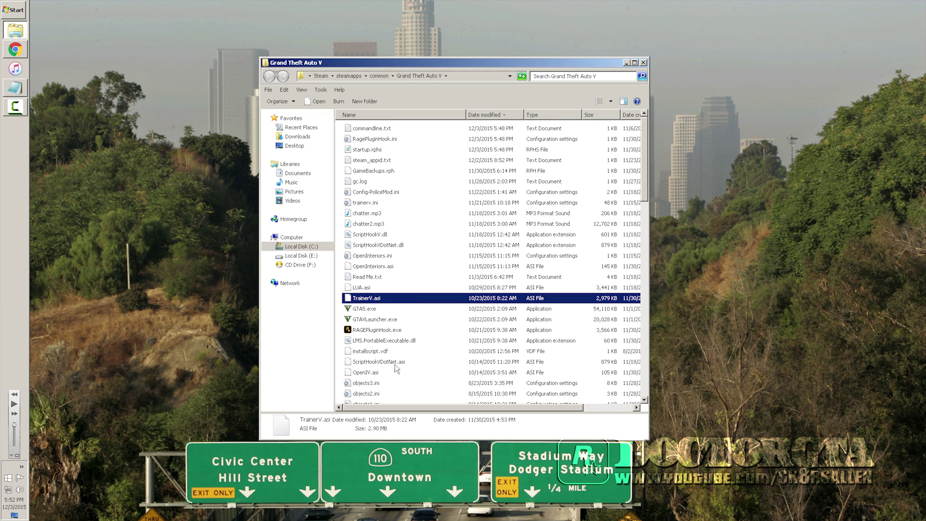
scroll(394, 364, "down", 1)
left_click(369, 346)
- Add dinput8.dll to the selection, then switch back to Chrome
scroll(405, 373, "down", 3)
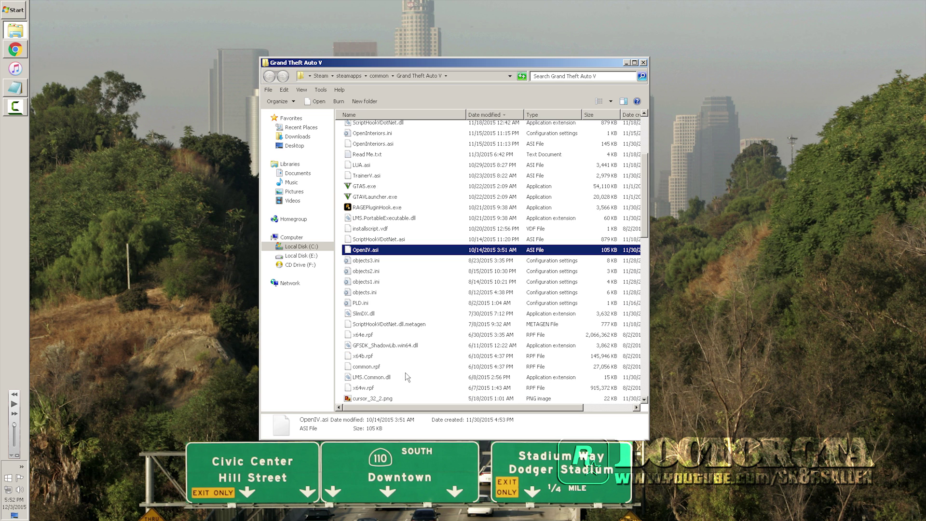
scroll(389, 370, "down", 4)
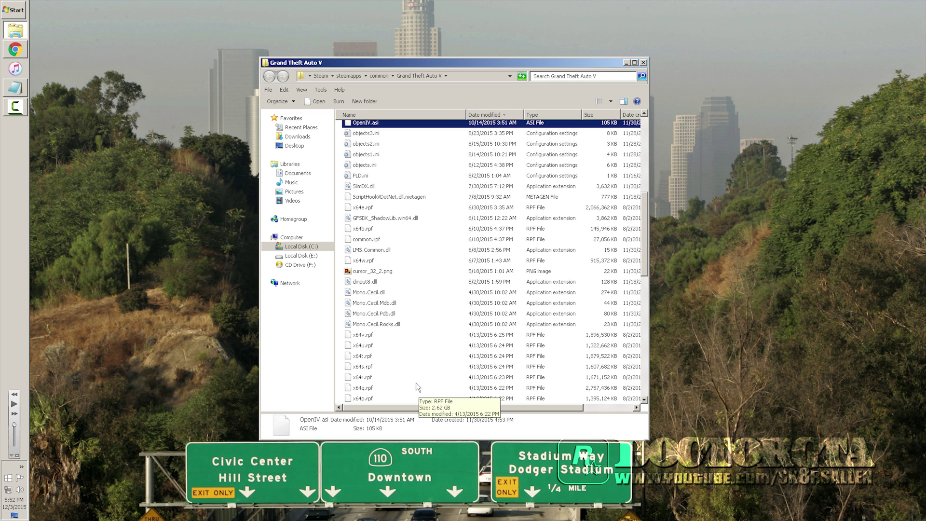
scroll(412, 378, "up", 8)
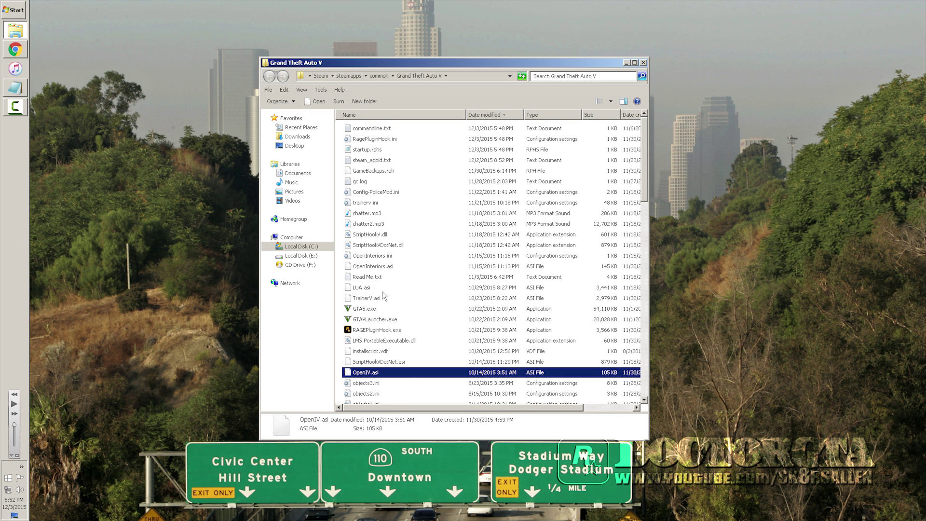
left_click(371, 241, "ctrl")
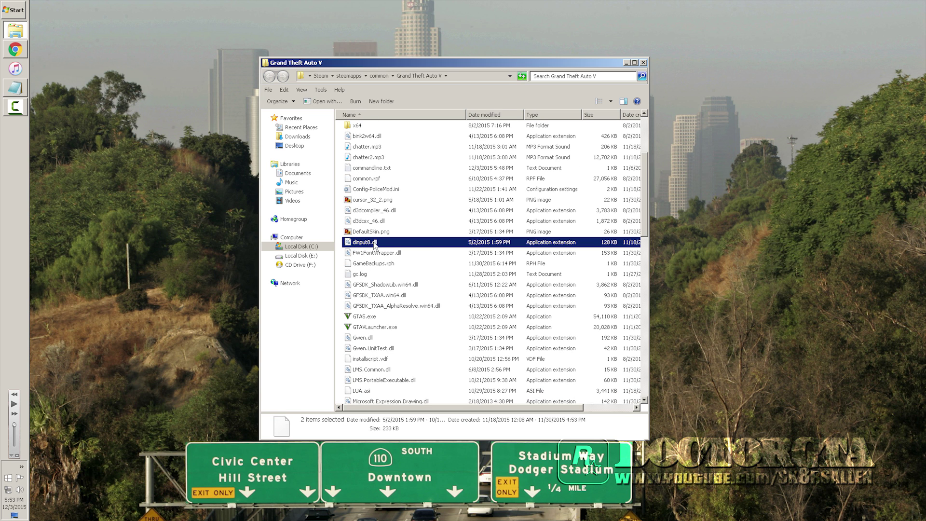
left_click(411, 225)
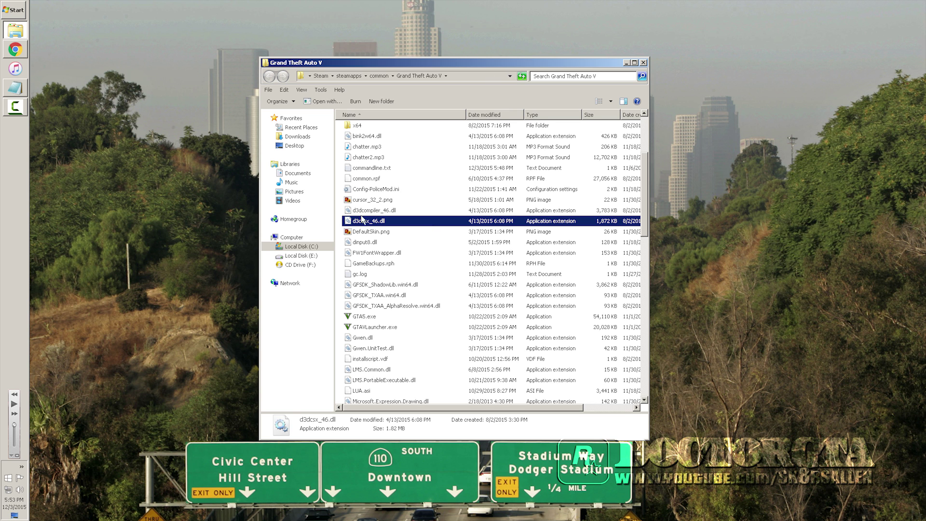
left_click(16, 50)
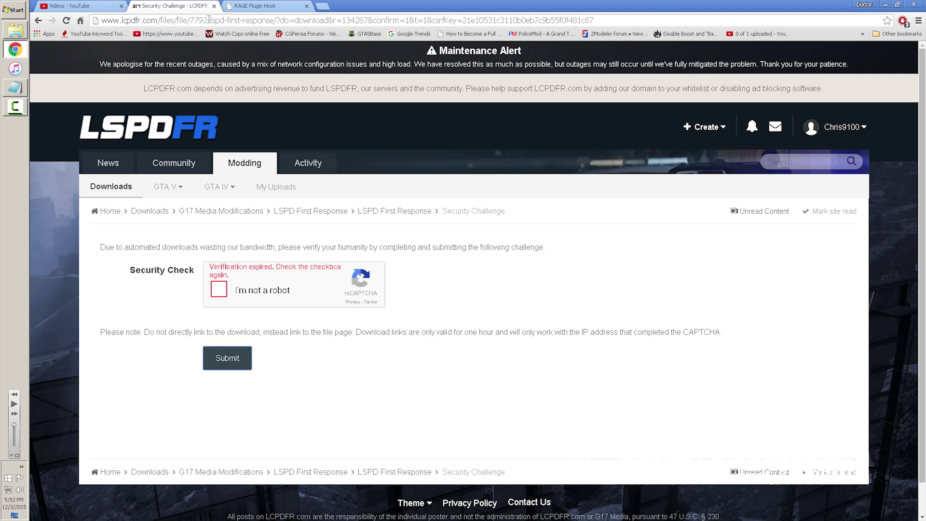
- Go to gta5-mods.com and open the Tools category's Script Hook V + Native Trainer page
left_click(220, 22)
type("s")
key("BackSpace")
key("BackSpace")
type("gta5-mods.com/misc")
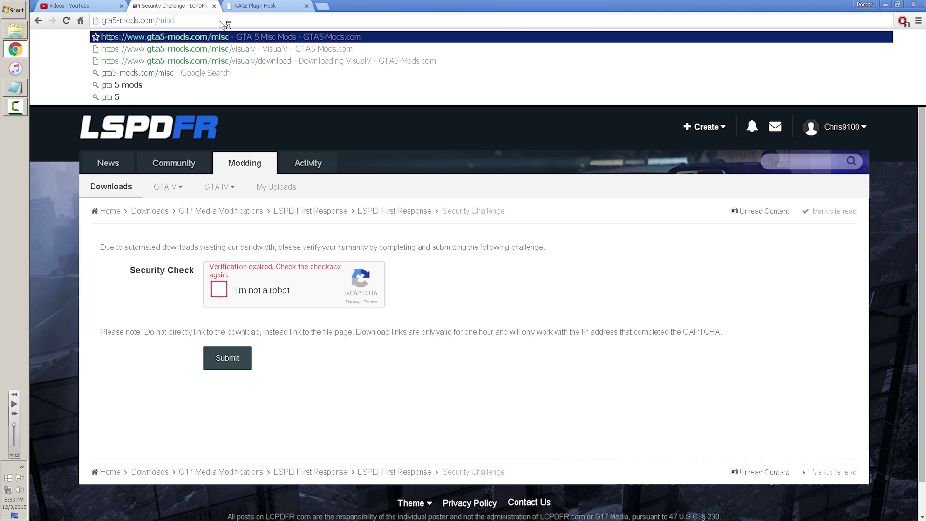
key("Return")
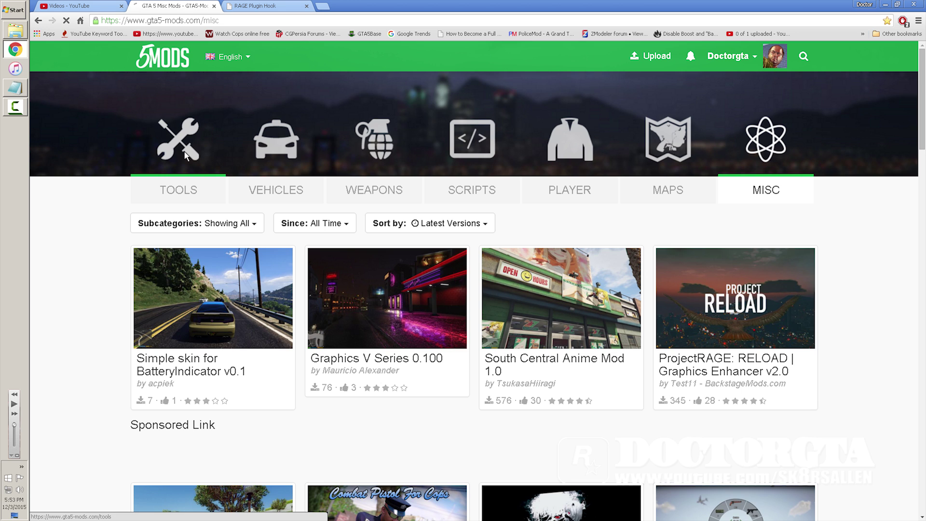
left_click(184, 153)
scroll(381, 195, "down", 15)
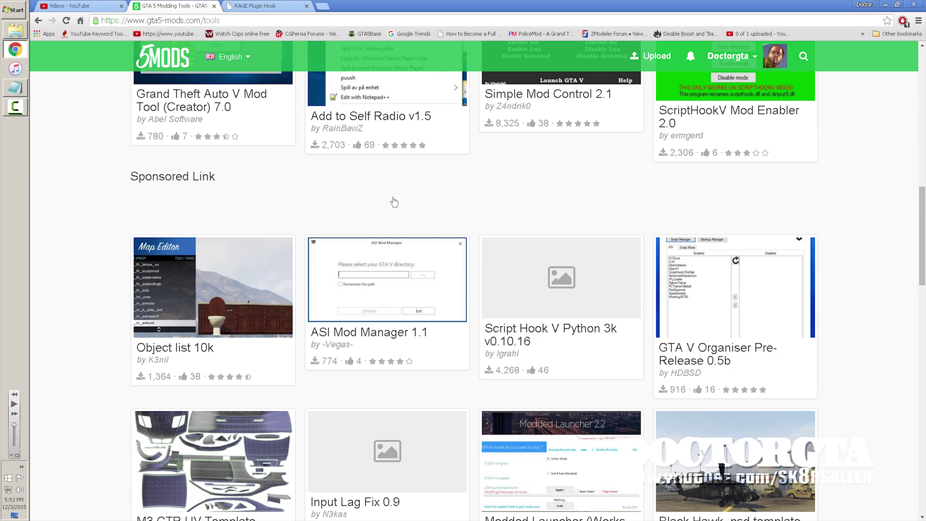
scroll(461, 311, "down", 10)
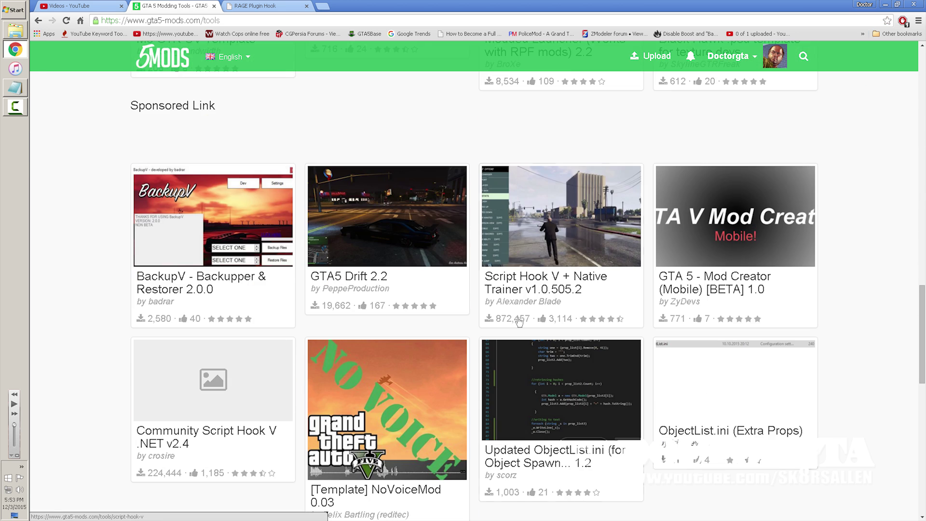
left_click(564, 257)
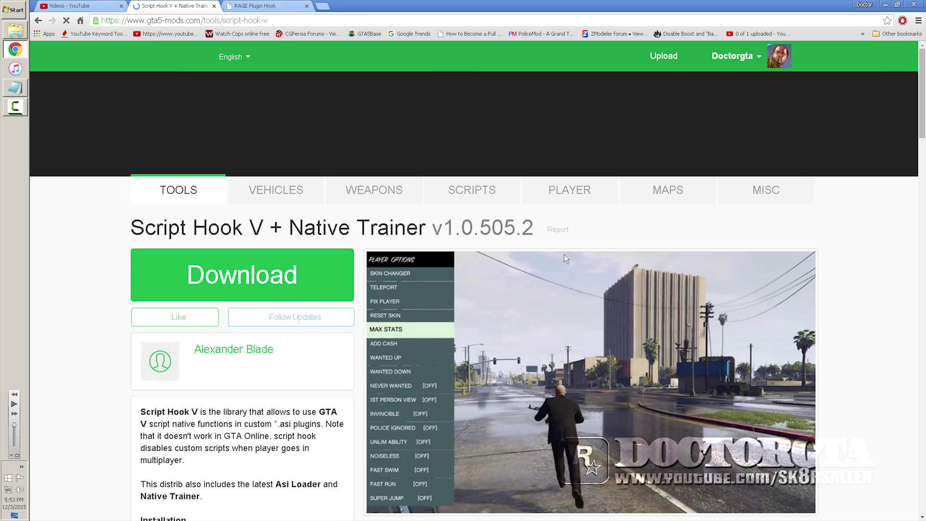
- Download the Script Hook V v1.0.505.2a zip from dev-c.com and open it in WinRAR
left_click(230, 271)
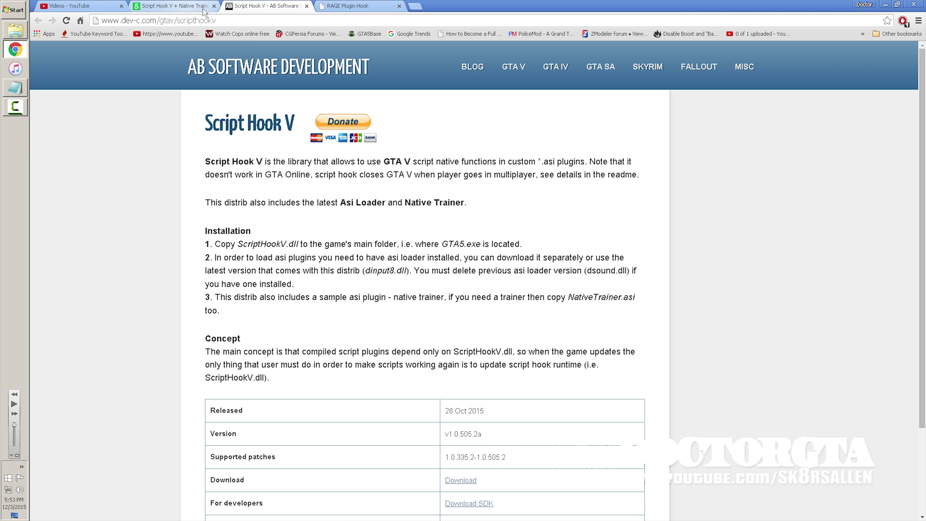
left_click(214, 6)
scroll(533, 347, "down", 2)
left_click(461, 372)
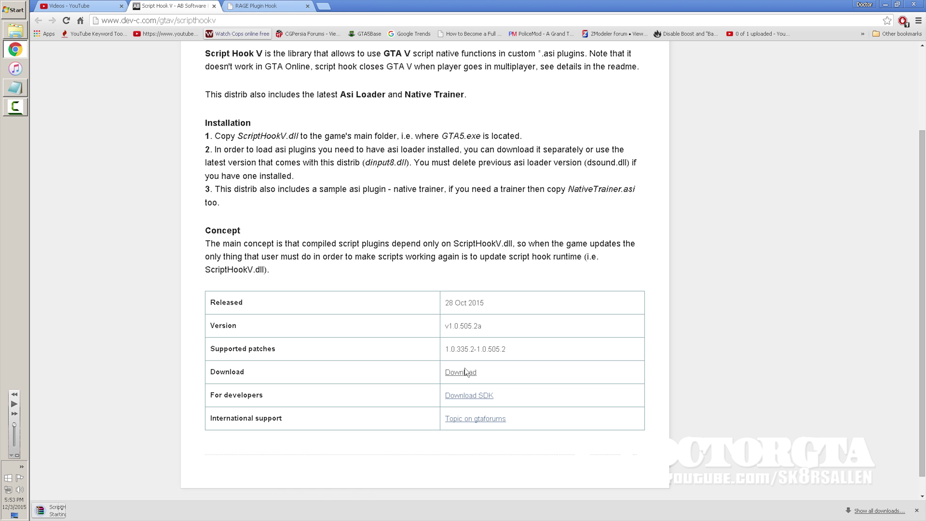
left_click(77, 510)
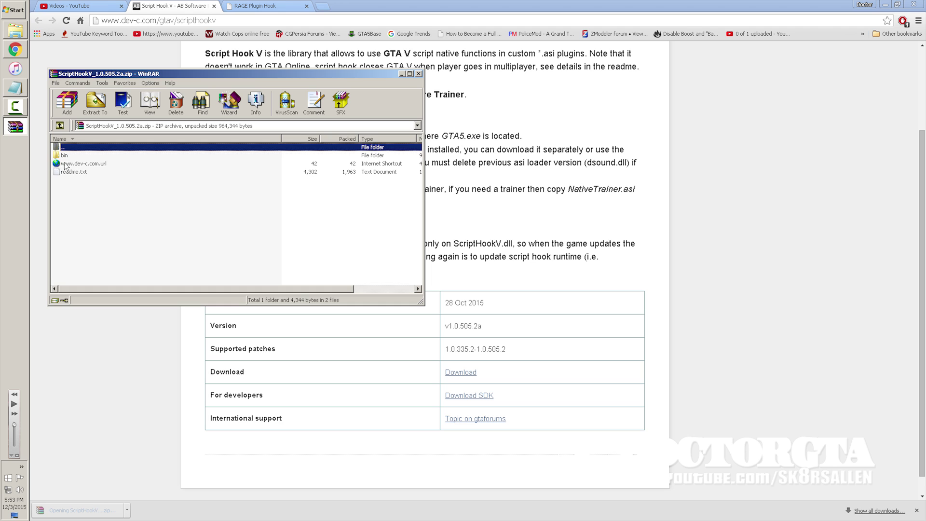
- Drag ScriptHookV.dll and dinput8.dll from bin into the GTA V folder, choosing Don't move twice, then close WinRAR
double_click(66, 156)
left_click(68, 171)
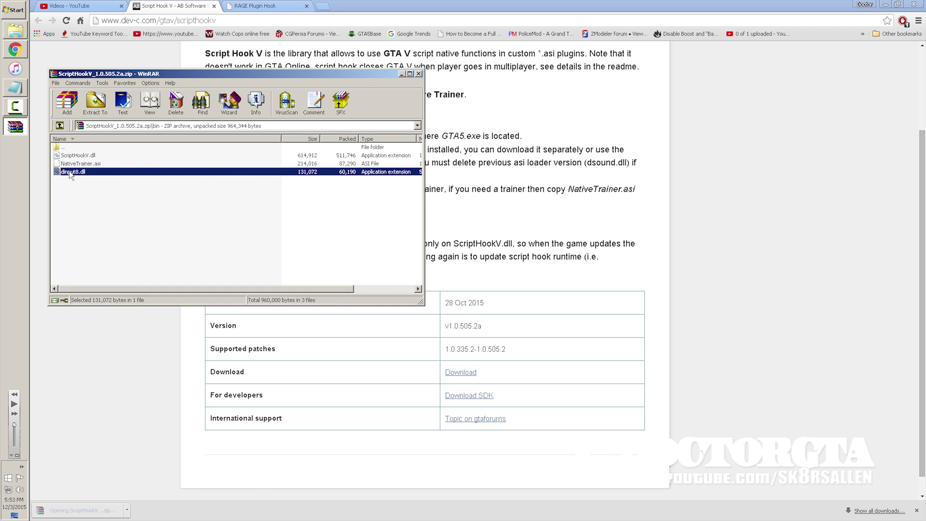
left_click(79, 156, "ctrl")
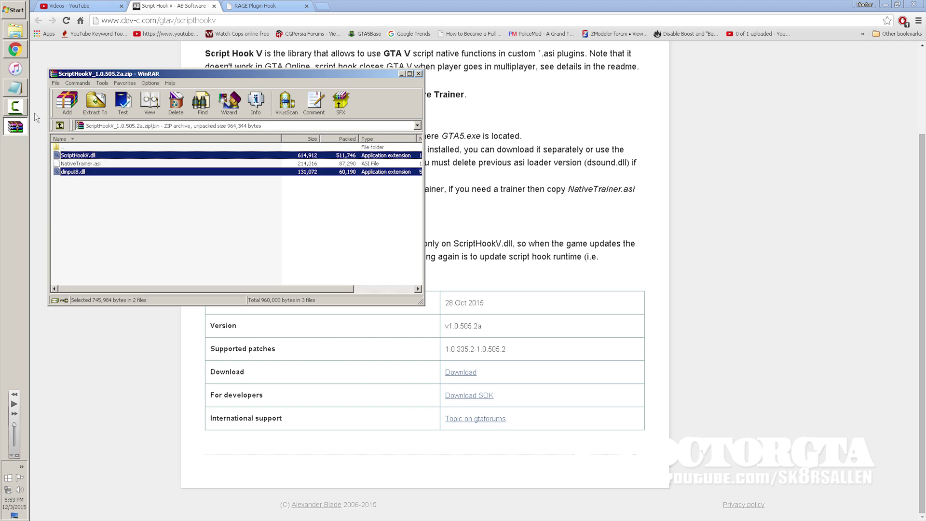
left_click(13, 30)
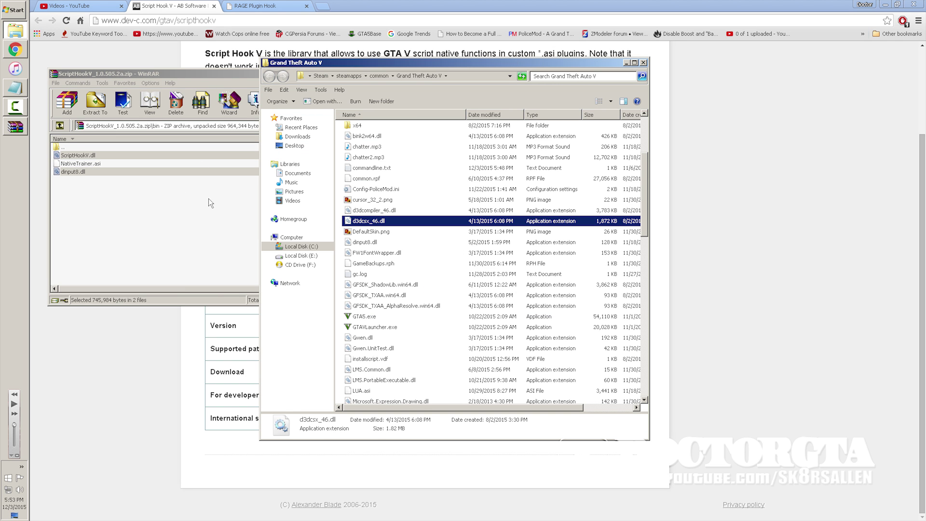
left_click_drag(88, 152, 462, 188)
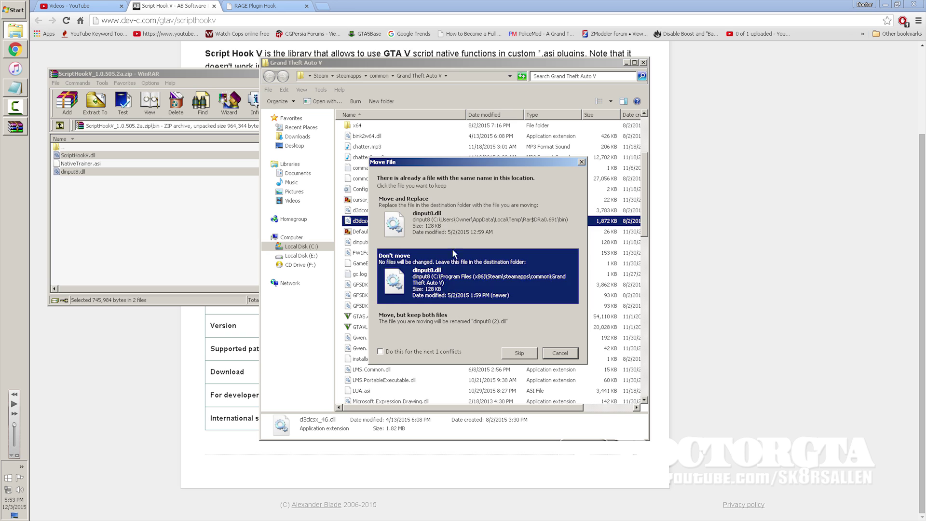
left_click(424, 273)
left_click(486, 292)
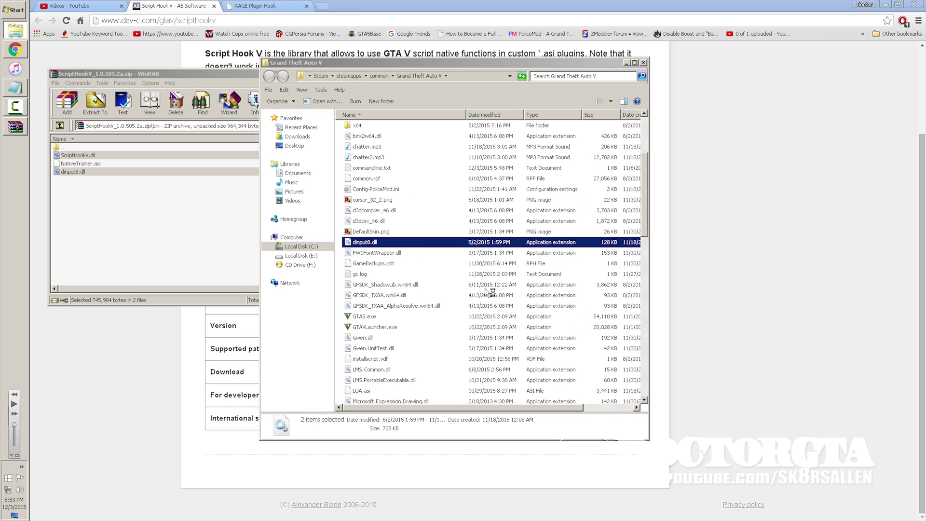
left_click(216, 75)
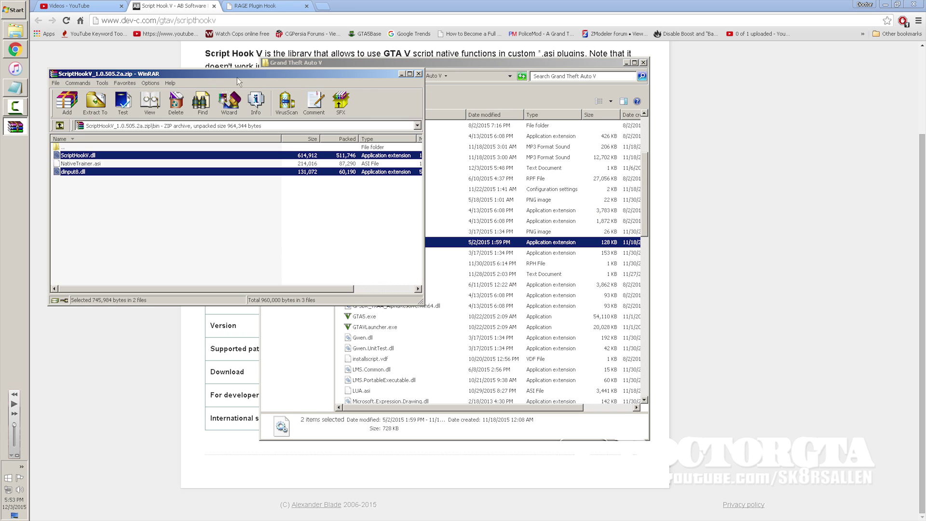
left_click(419, 74)
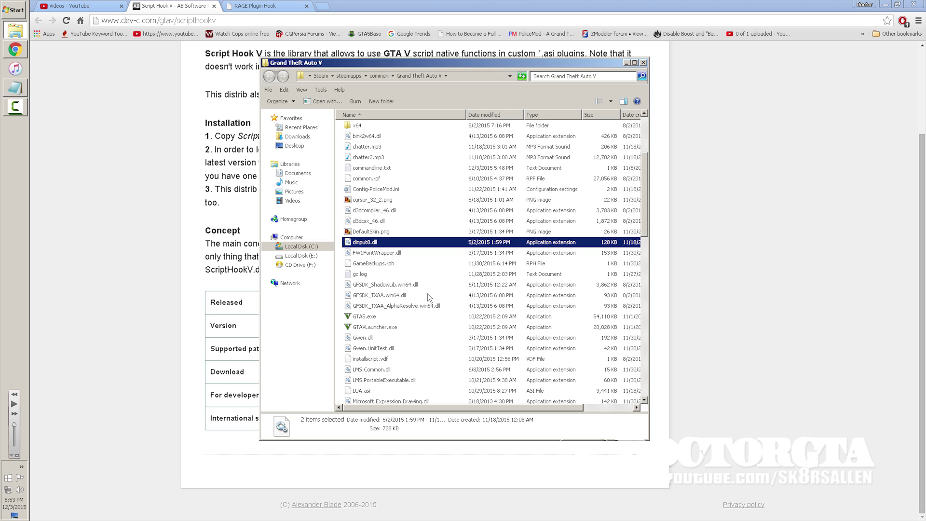